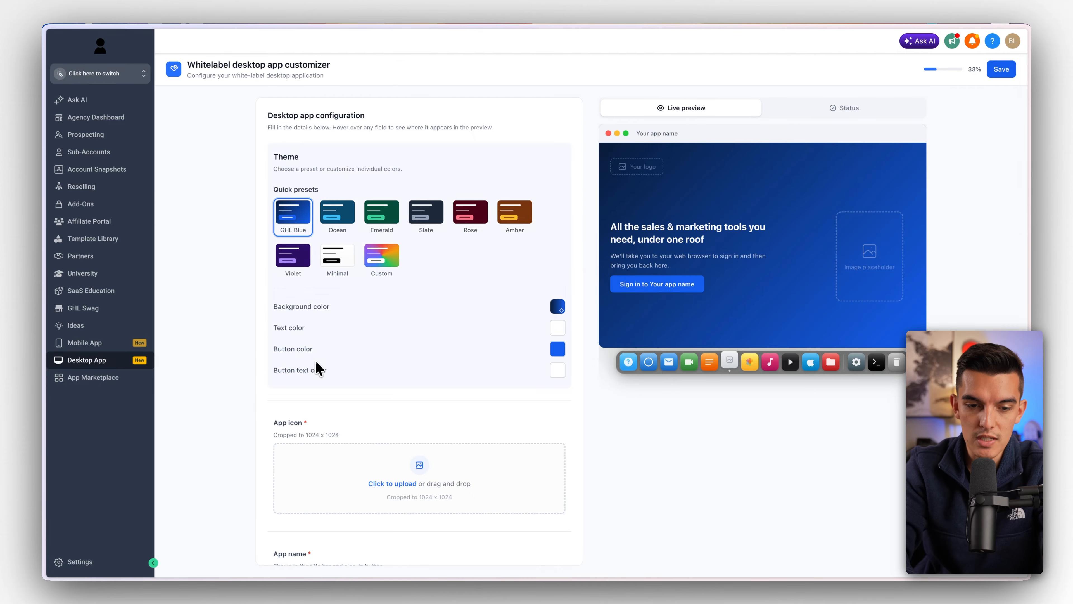
Step: Switch to the Canva design, add the uploaded red flask image to the App icon page, and delete the placeholder text
{"action": "scroll", "coordinate": [321, 367], "scroll_direction": "down", "scroll_amount": 3}
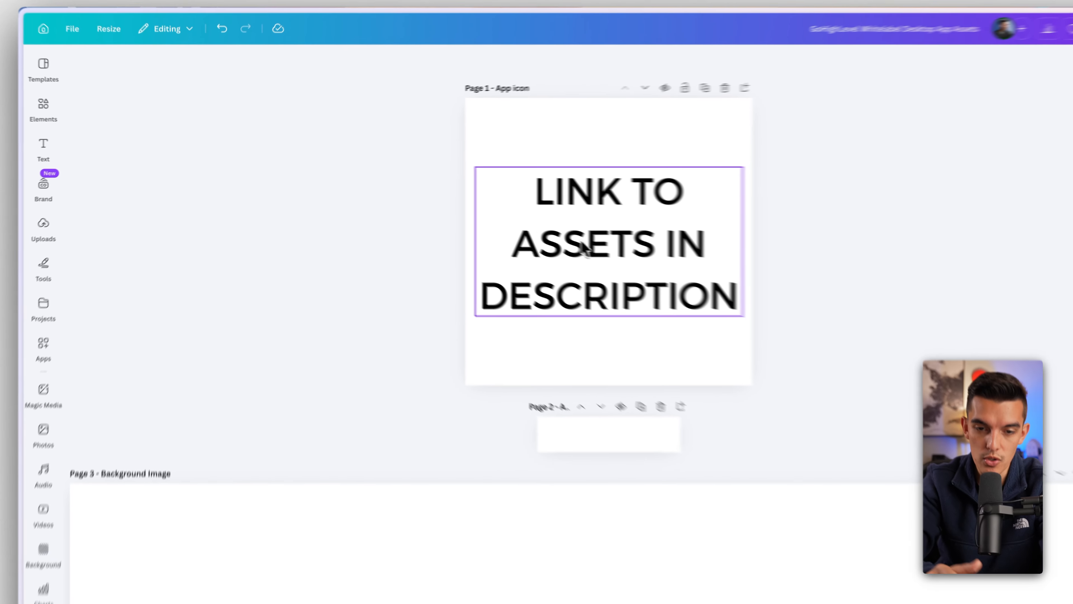
{"action": "left_click", "coordinate": [533, 233]}
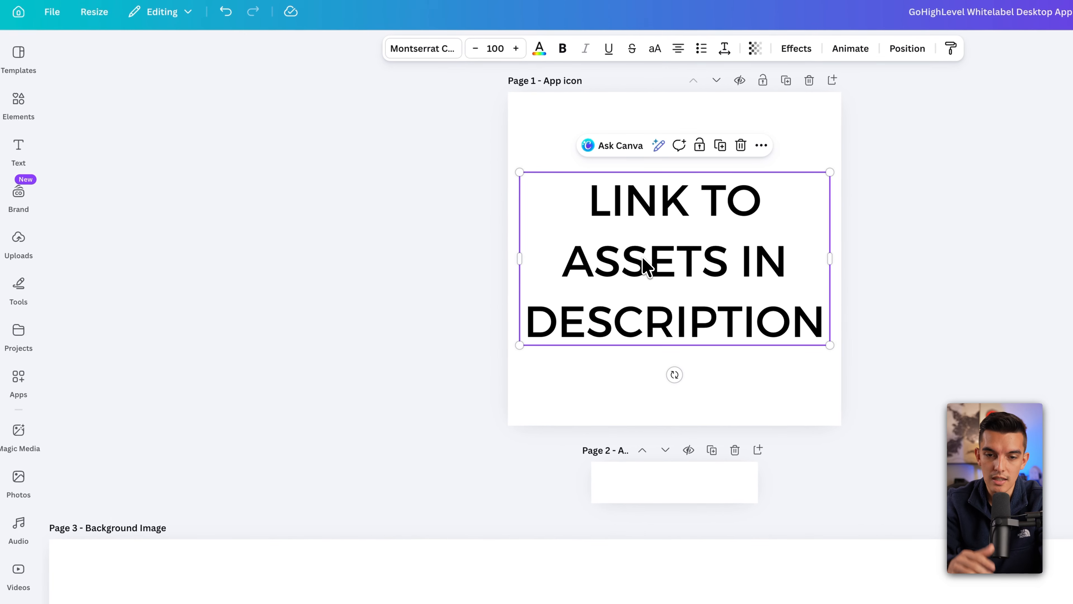
{"action": "left_click", "coordinate": [335, 237]}
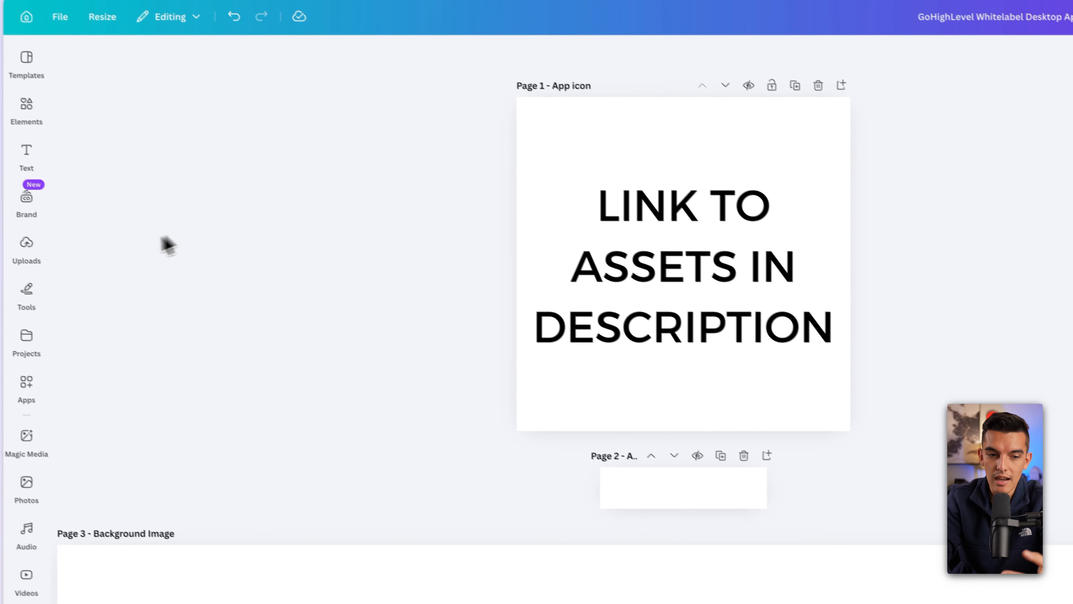
{"action": "left_click", "coordinate": [18, 241]}
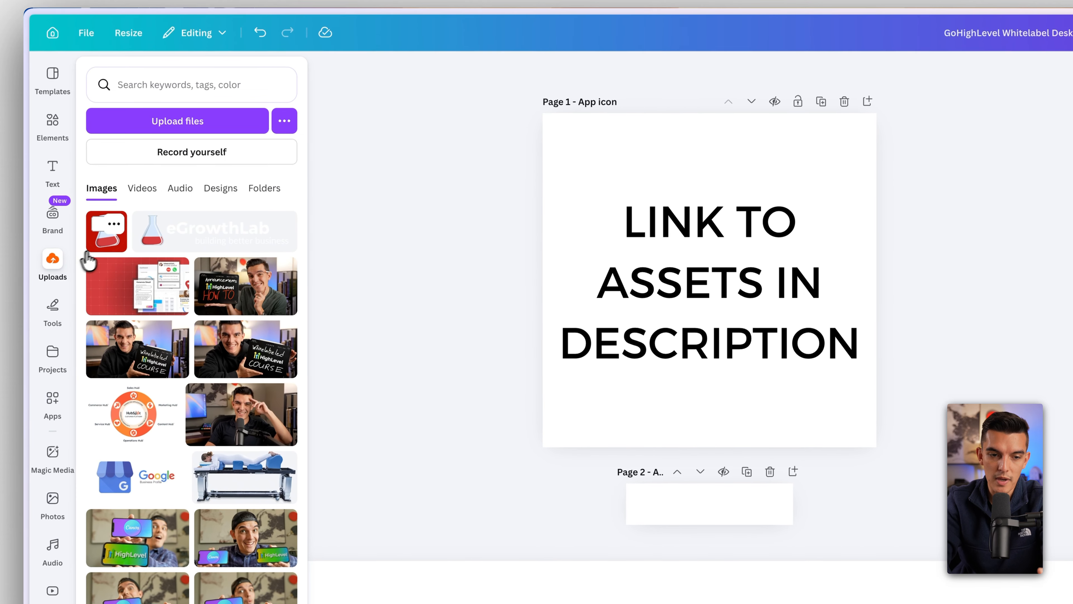
{"action": "left_click", "coordinate": [106, 233]}
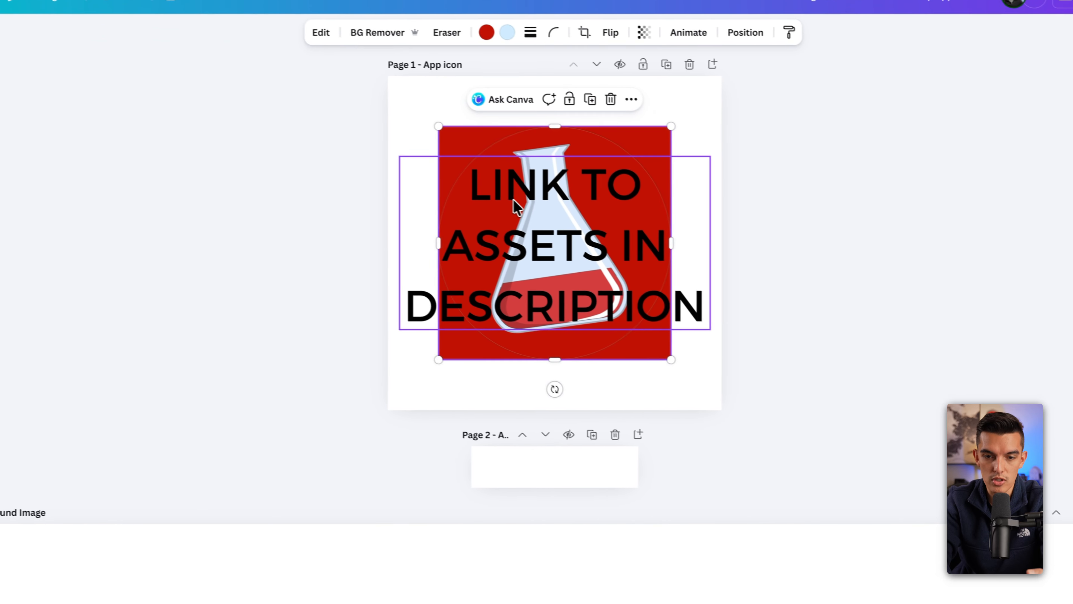
{"action": "left_click", "coordinate": [515, 205]}
{"action": "key", "text": "Delete"}
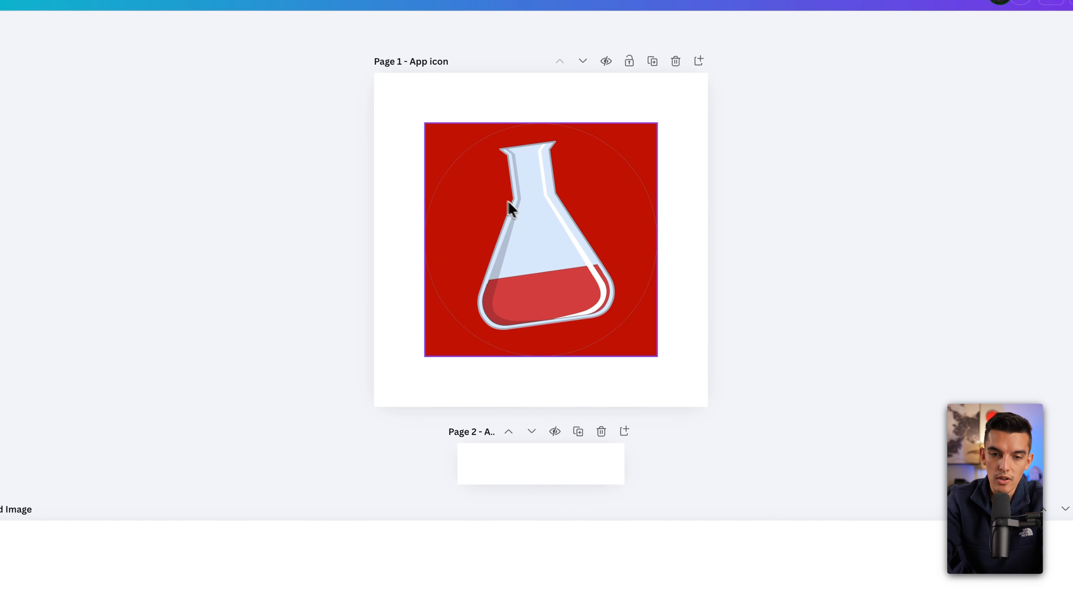
Step: Align the flask image with the App icon page's upper-left corner and enlarge it to fill the page
{"action": "left_click_drag", "start_coordinate": [522, 212], "coordinate": [474, 164]}
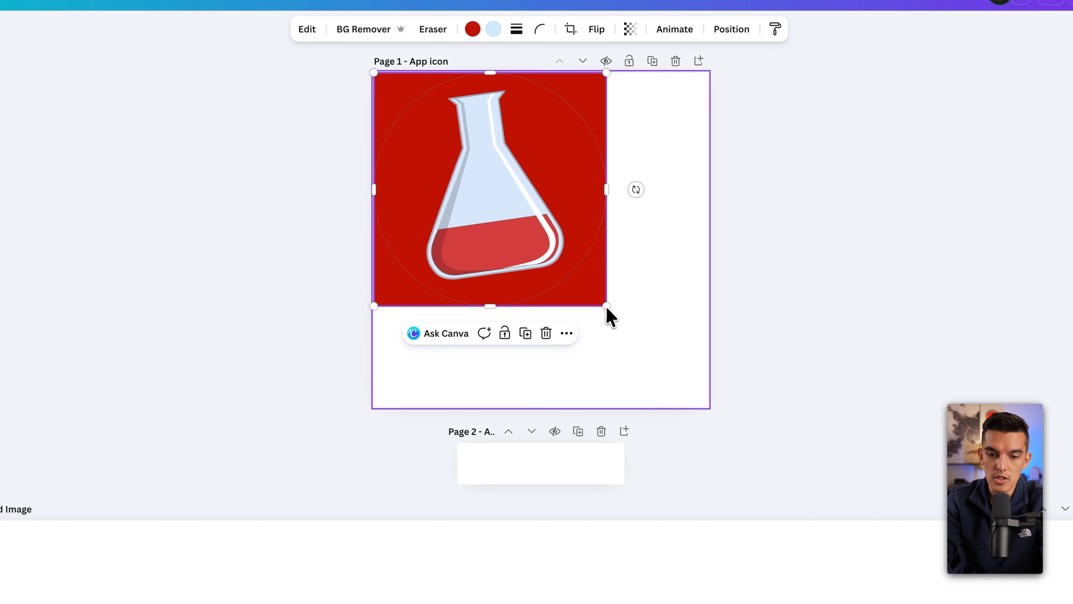
{"action": "left_click_drag", "start_coordinate": [608, 308], "coordinate": [720, 406]}
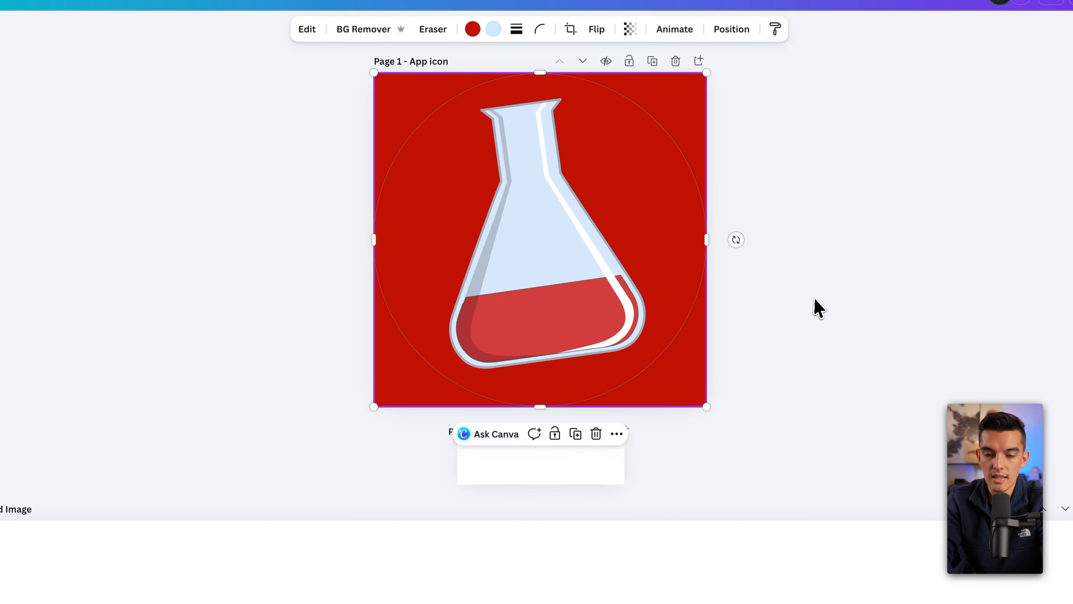
{"action": "left_click", "coordinate": [808, 310]}
Step: Add the uploaded eGrowthLab logo to the App Full Logo page and scale it to fill the page
{"action": "mouse_move", "coordinate": [418, 594]}
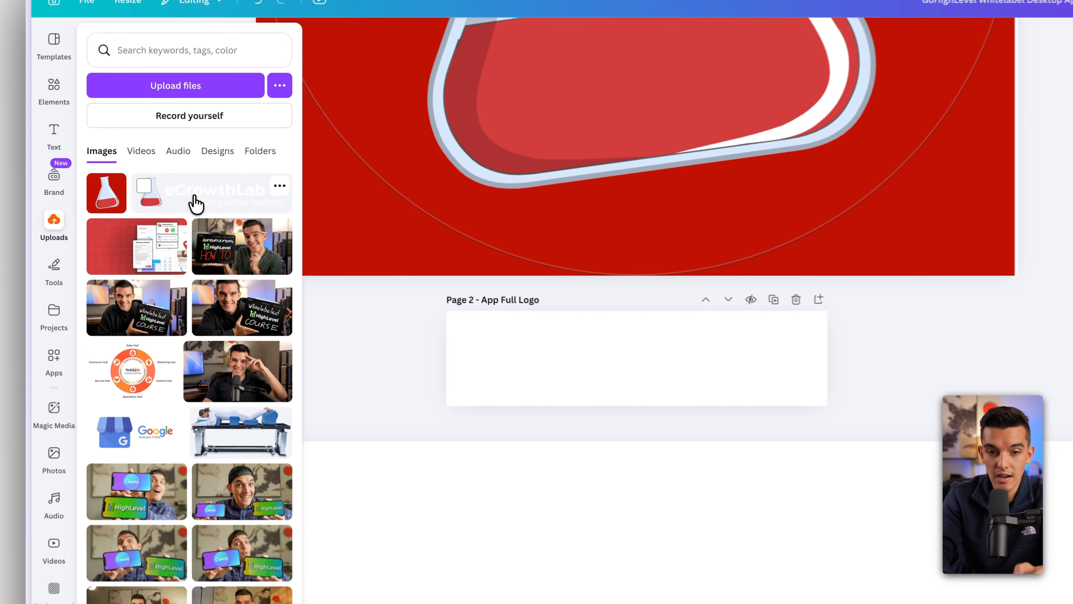
{"action": "left_click", "coordinate": [192, 204]}
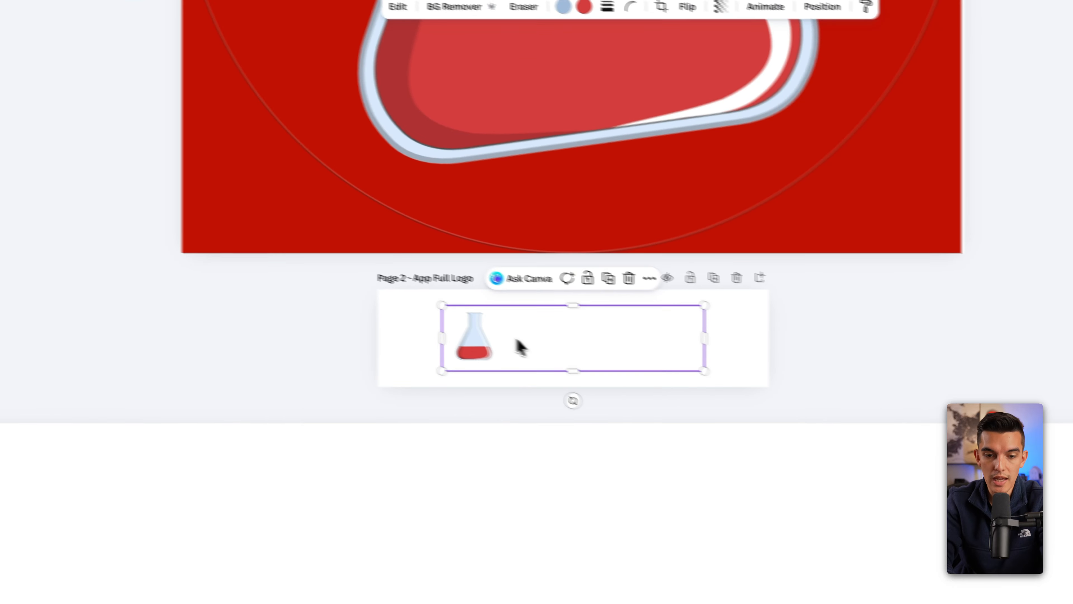
{"action": "left_click_drag", "start_coordinate": [522, 347], "coordinate": [455, 330]}
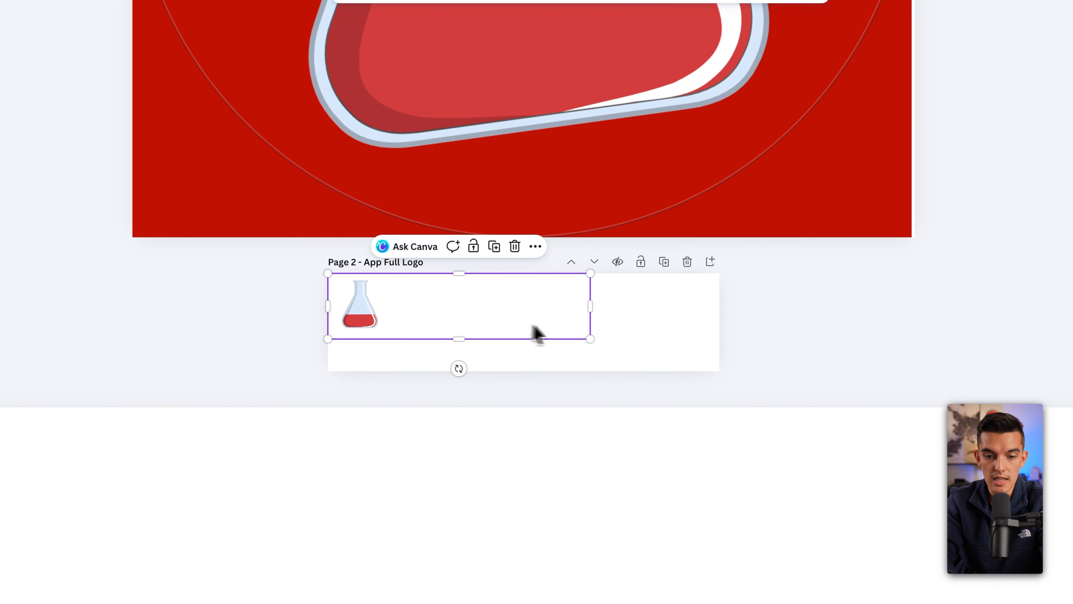
{"action": "left_click_drag", "start_coordinate": [591, 338], "coordinate": [720, 371]}
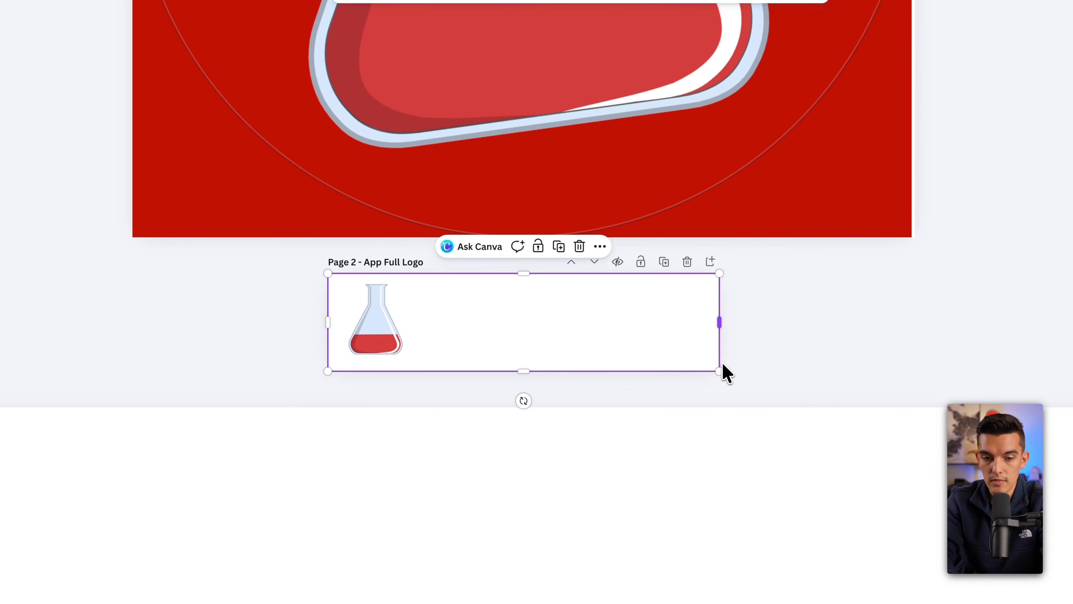
{"action": "left_click", "coordinate": [267, 310]}
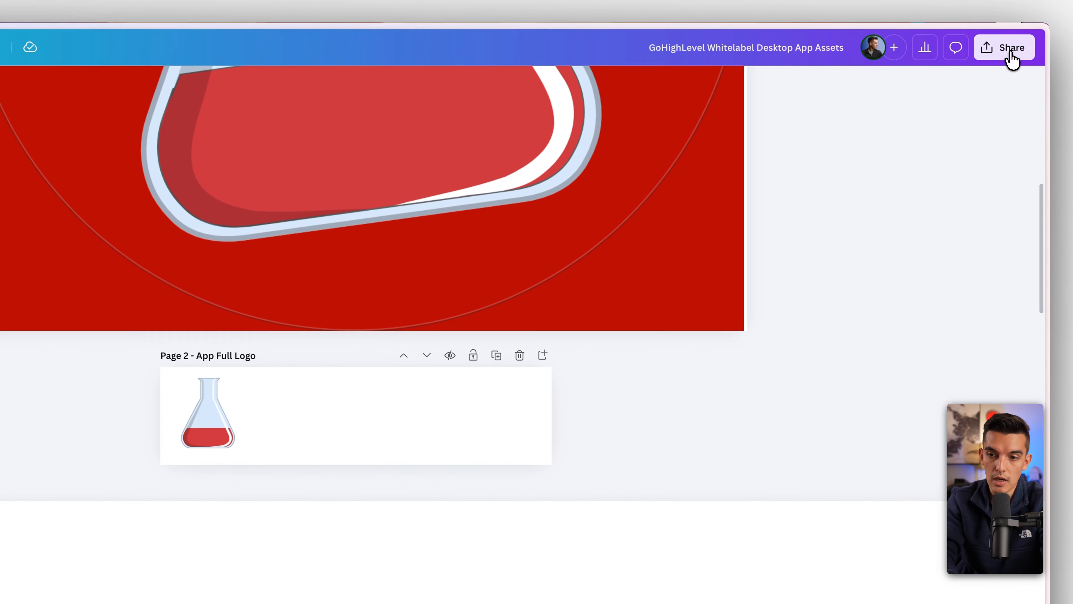
Step: Set the design download to PNG, current page (Page 2) only, with a transparent background
{"action": "left_click", "coordinate": [1006, 49]}
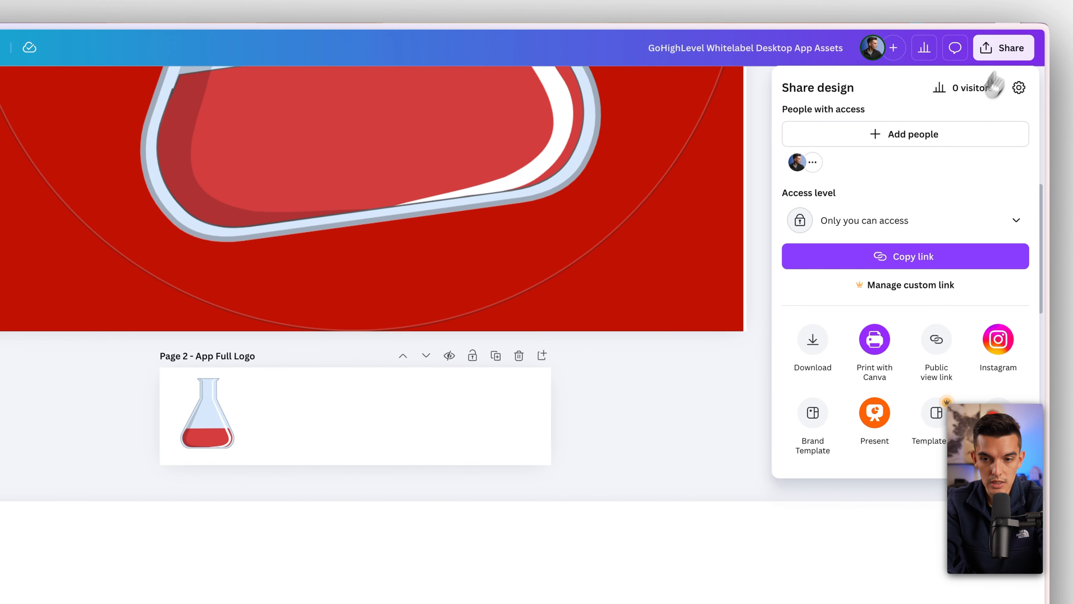
{"action": "left_click", "coordinate": [815, 339]}
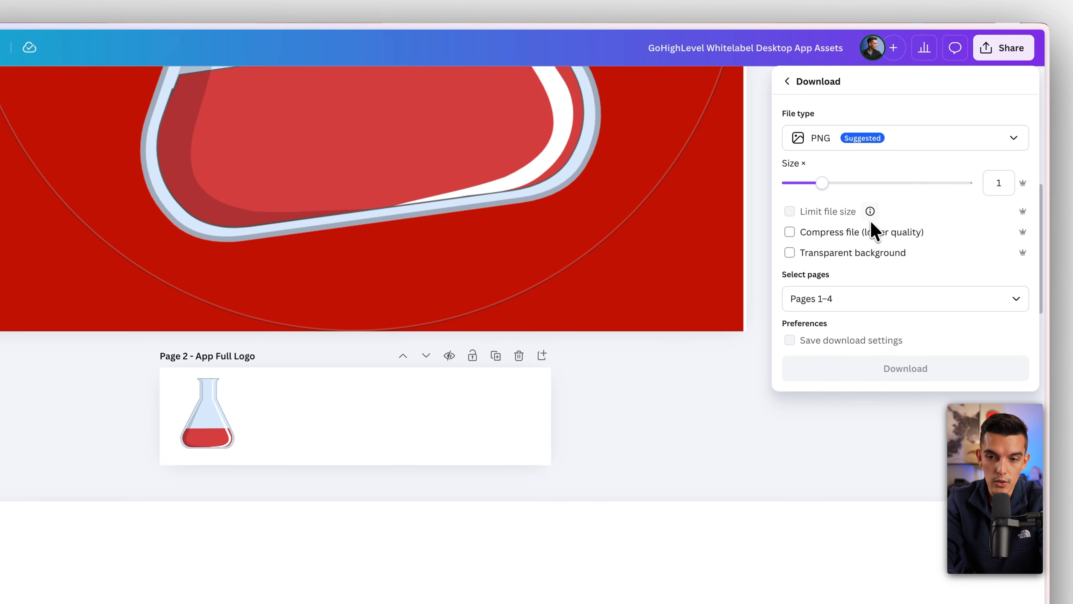
{"action": "left_click", "coordinate": [831, 146]}
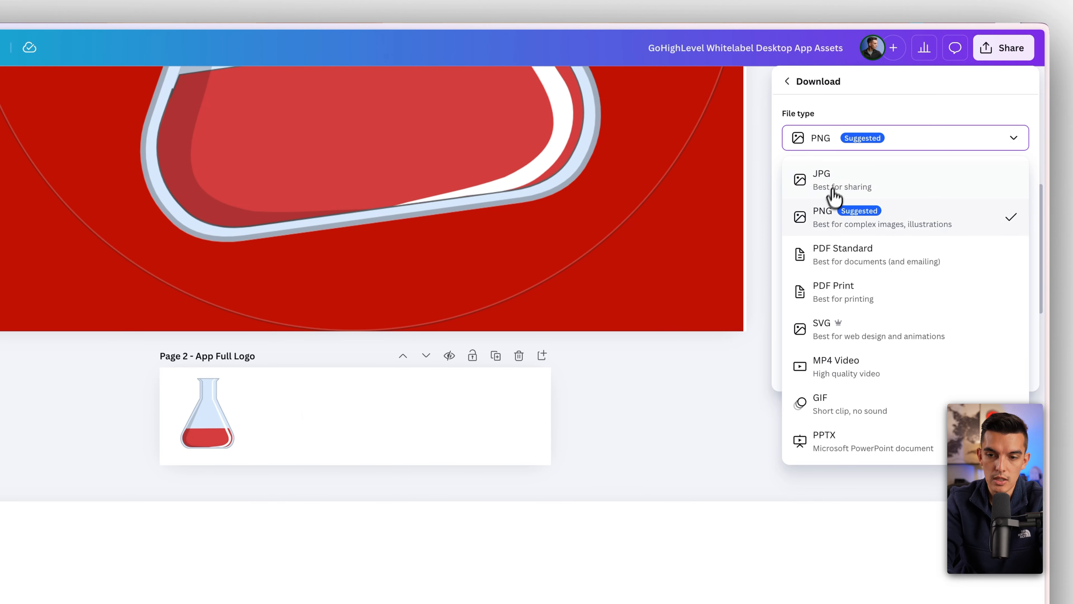
{"action": "left_click", "coordinate": [828, 223]}
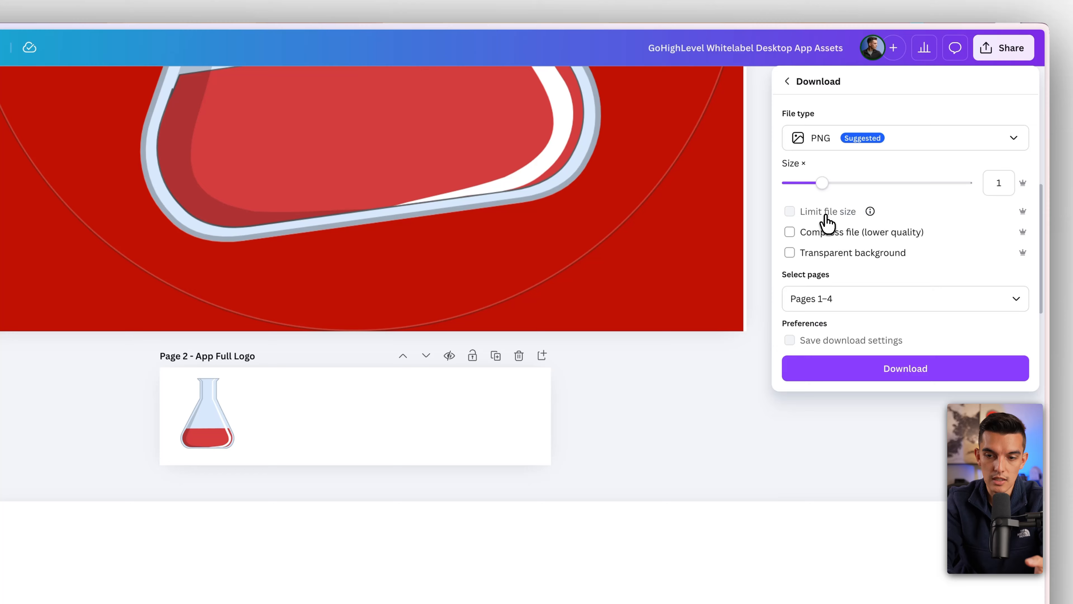
{"action": "left_click", "coordinate": [899, 300]}
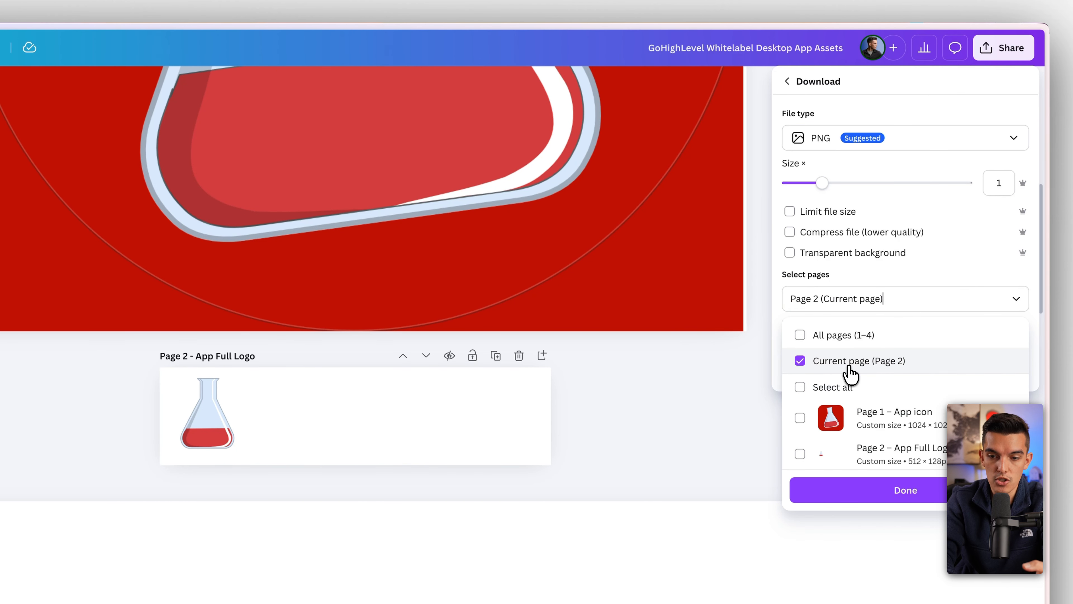
{"action": "left_click", "coordinate": [790, 253]}
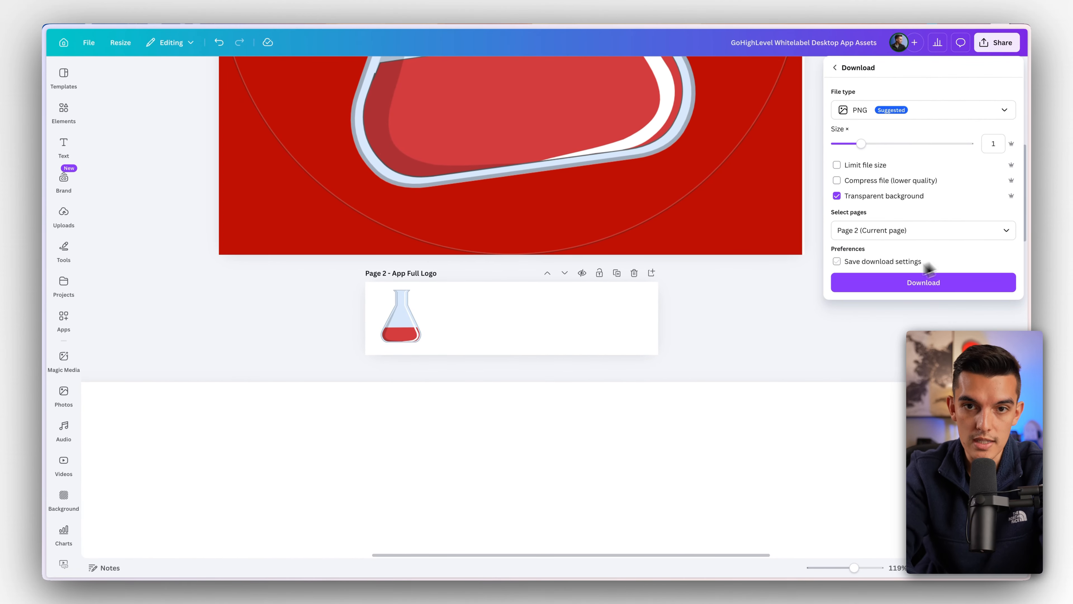
{"action": "left_click", "coordinate": [587, 303]}
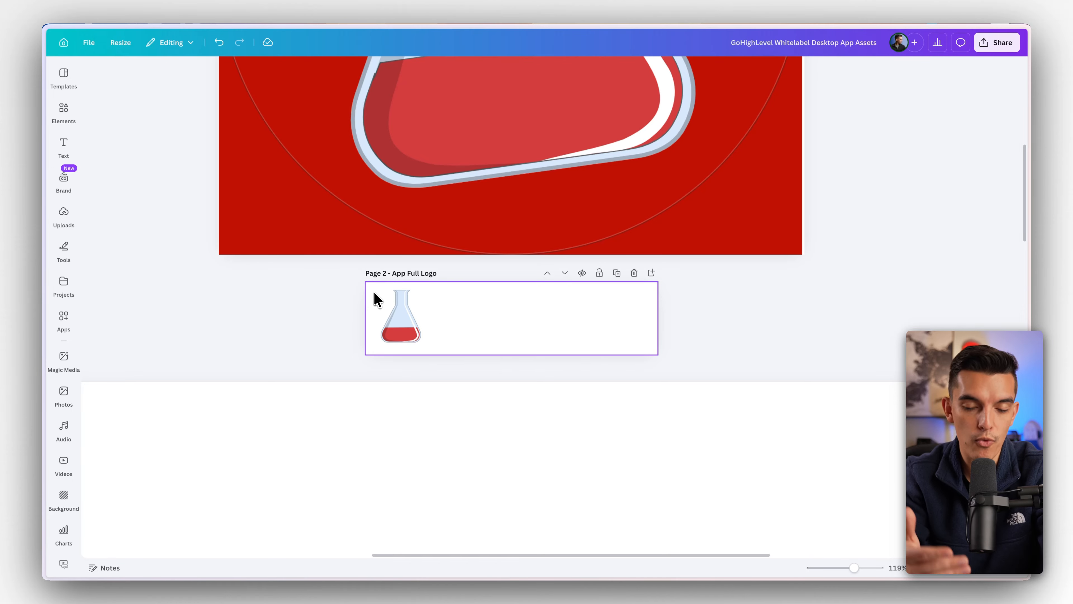
Step: Add the uploaded red dashboard graphic to the Background Image page and enlarge it to cover the page
{"action": "scroll", "coordinate": [374, 292], "scroll_direction": "down", "scroll_amount": 5}
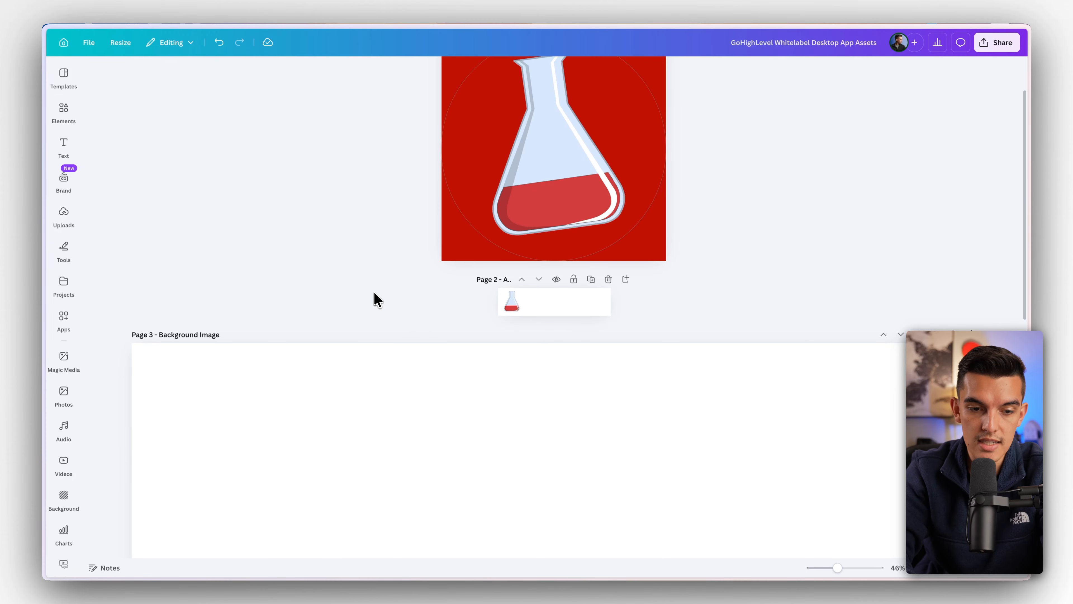
{"action": "scroll", "coordinate": [249, 345], "scroll_direction": "down", "scroll_amount": 3}
{"action": "left_click", "coordinate": [62, 218]}
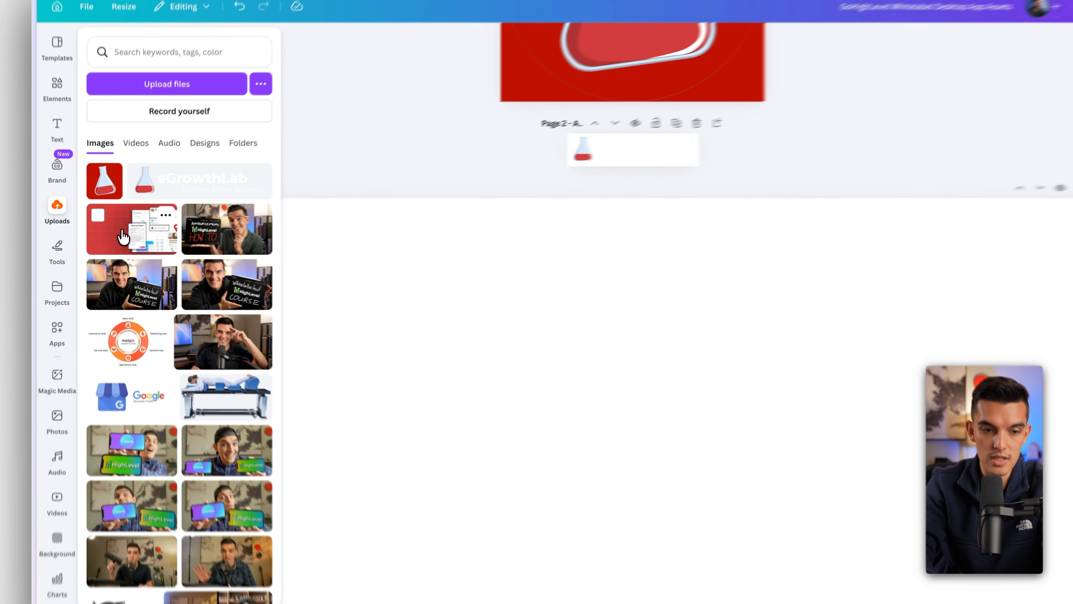
{"action": "left_click", "coordinate": [123, 240]}
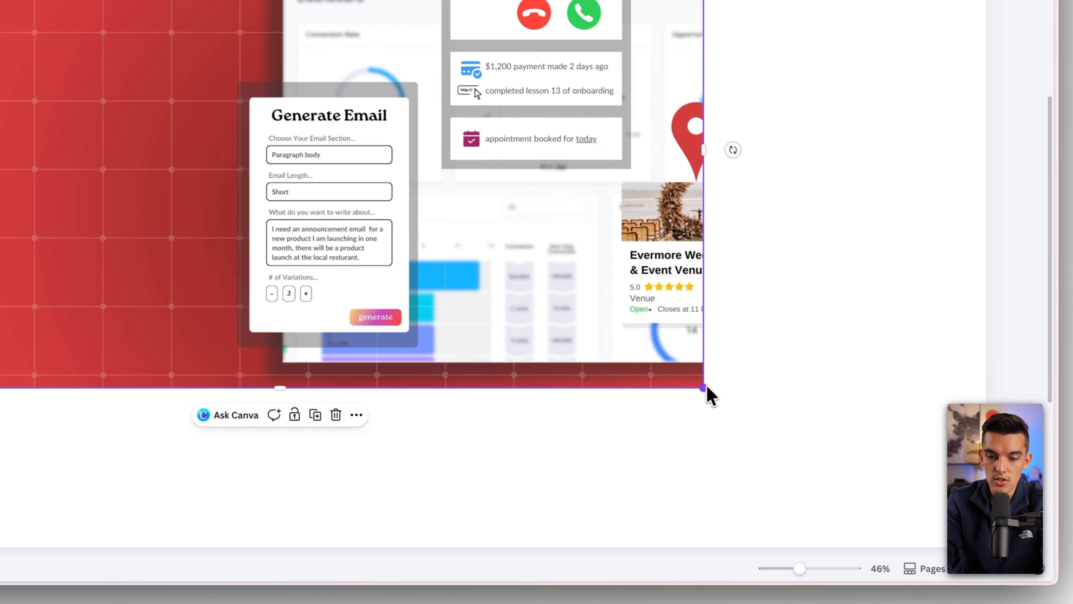
{"action": "left_click_drag", "start_coordinate": [707, 387], "coordinate": [986, 547]}
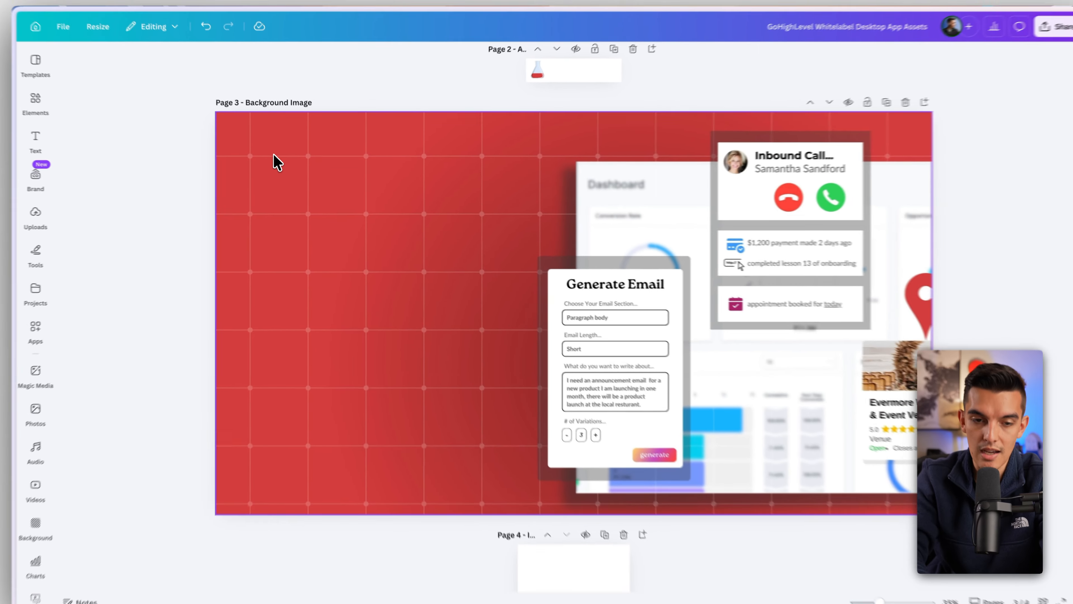
Step: Add the recently used black gradient over the red area of the Background Image page and rotate its dark side toward the upper left
{"action": "scroll", "coordinate": [277, 173], "scroll_direction": "up", "scroll_amount": 3}
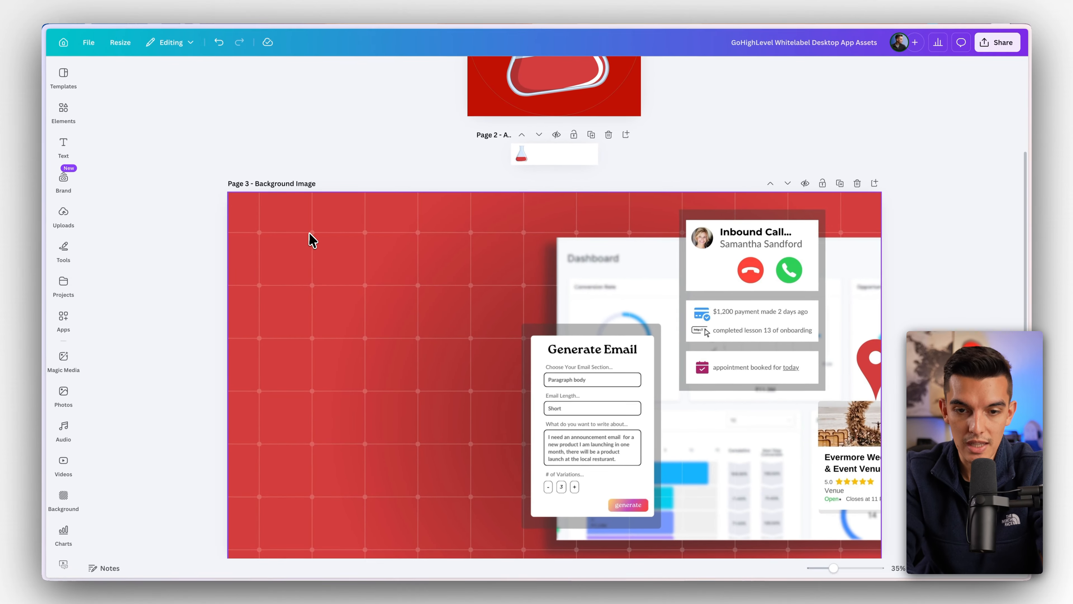
{"action": "left_click", "coordinate": [64, 109]}
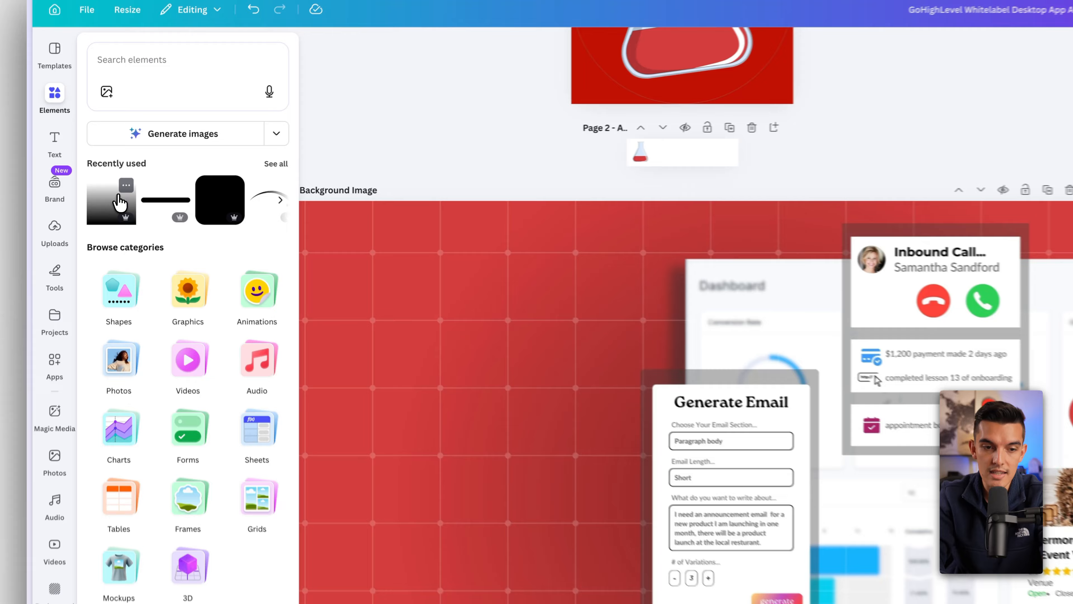
{"action": "left_click", "coordinate": [111, 191]}
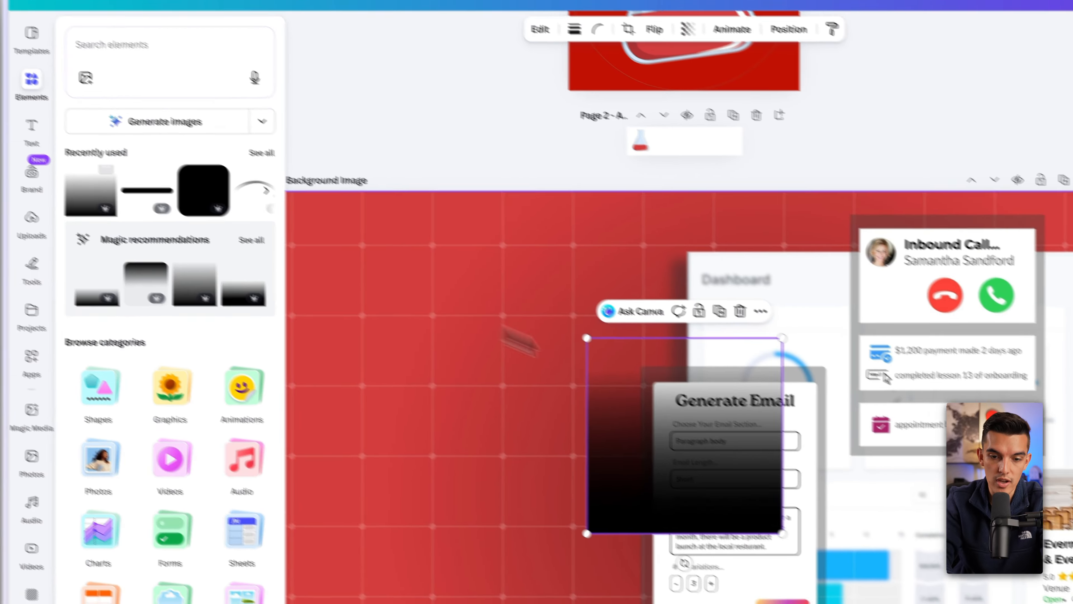
{"action": "left_click_drag", "start_coordinate": [666, 403], "coordinate": [418, 347]}
{"action": "left_click_drag", "start_coordinate": [383, 480], "coordinate": [260, 301]}
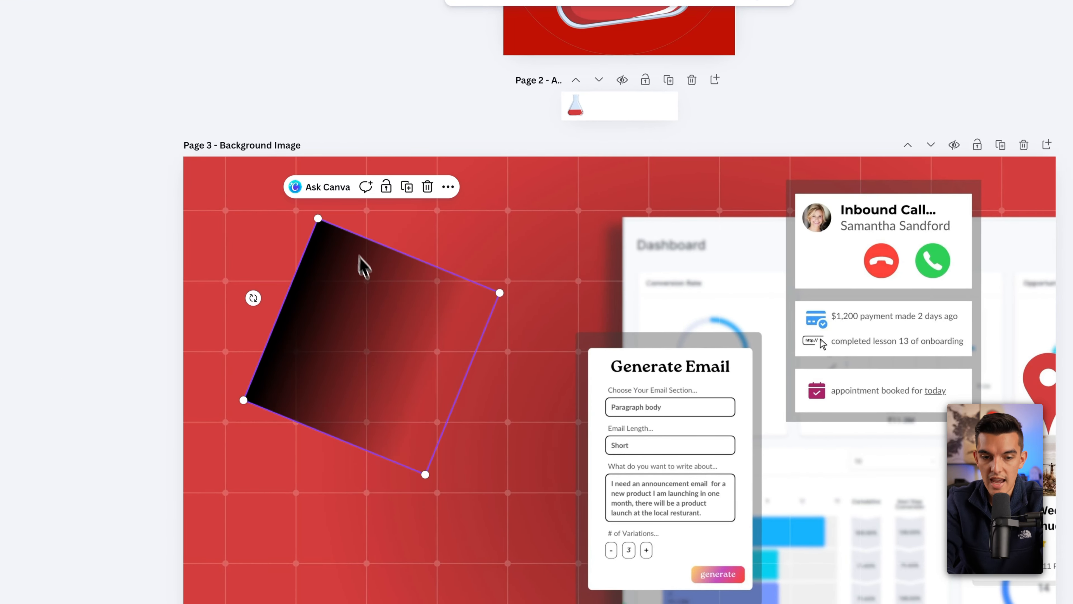
Step: Enlarge and reposition the black gradient so it darkens the upper-left area of the background graphic
{"action": "left_click_drag", "start_coordinate": [319, 219], "coordinate": [171, 0]}
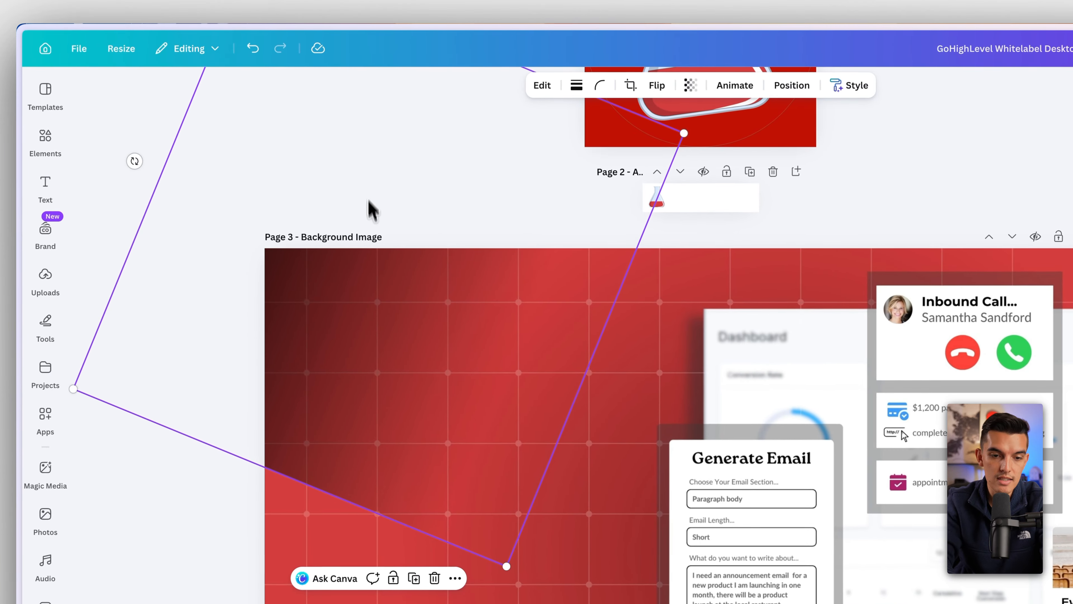
{"action": "left_click_drag", "start_coordinate": [287, 116], "coordinate": [316, 307]}
{"action": "left_click_drag", "start_coordinate": [403, 383], "coordinate": [449, 505]}
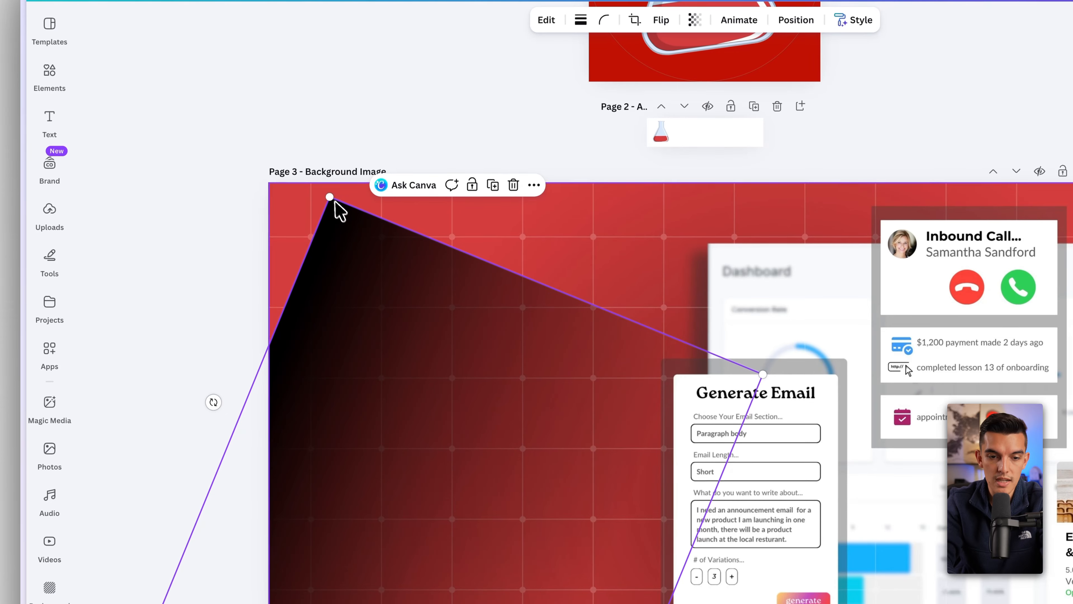
{"action": "left_click_drag", "start_coordinate": [331, 198], "coordinate": [288, 5]}
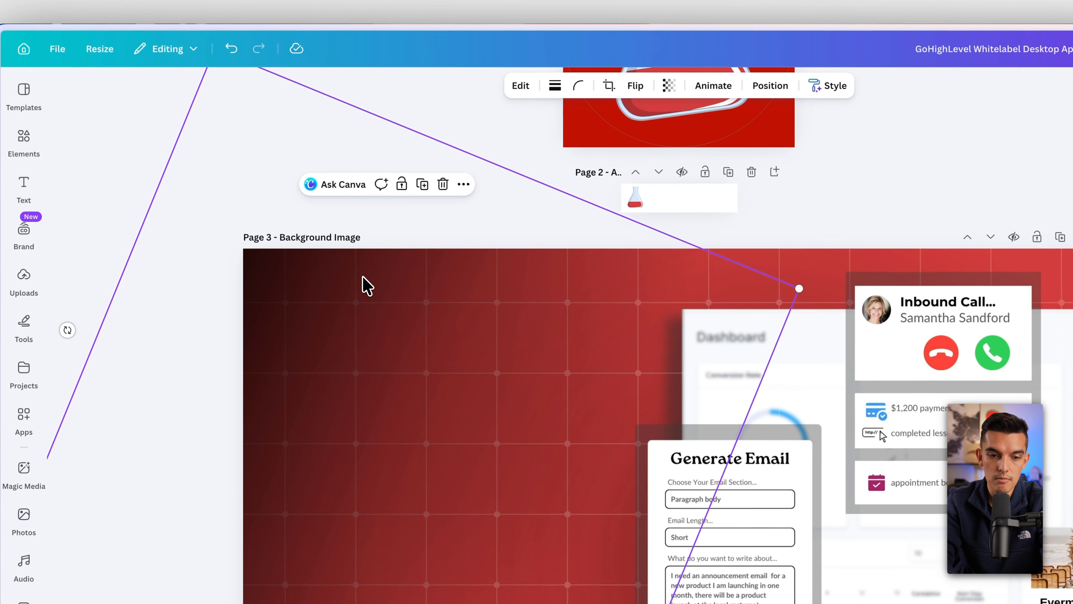
{"action": "left_click", "coordinate": [147, 208]}
Step: Try placing the eGrowthLab logo over the darkened corner of the Background Image page
{"action": "left_click", "coordinate": [677, 201]}
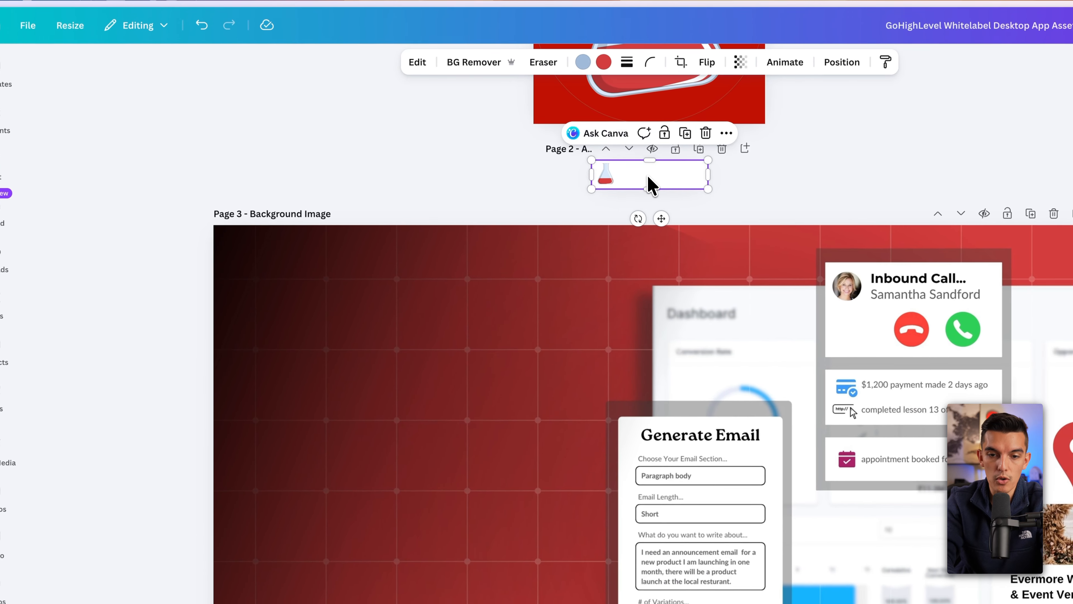
{"action": "left_click_drag", "start_coordinate": [677, 200], "coordinate": [382, 284]}
{"action": "left_click", "coordinate": [187, 269]}
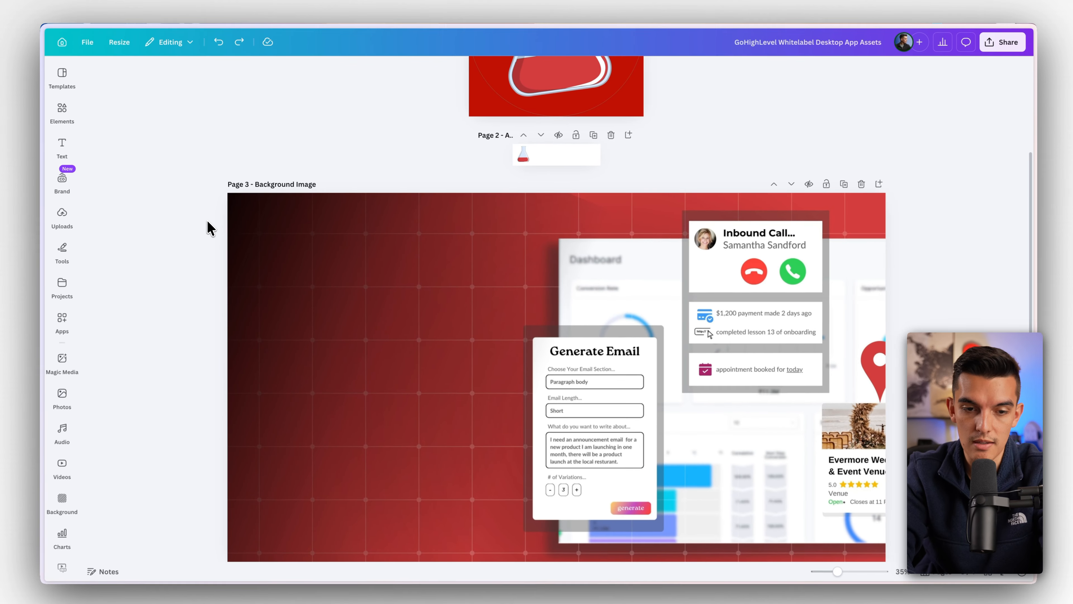
Step: Check the blank Image Placeholder page at the end of the design
{"action": "scroll", "coordinate": [515, 403], "scroll_direction": "down", "scroll_amount": 5}
{"action": "scroll", "coordinate": [549, 419], "scroll_direction": "up", "scroll_amount": 3}
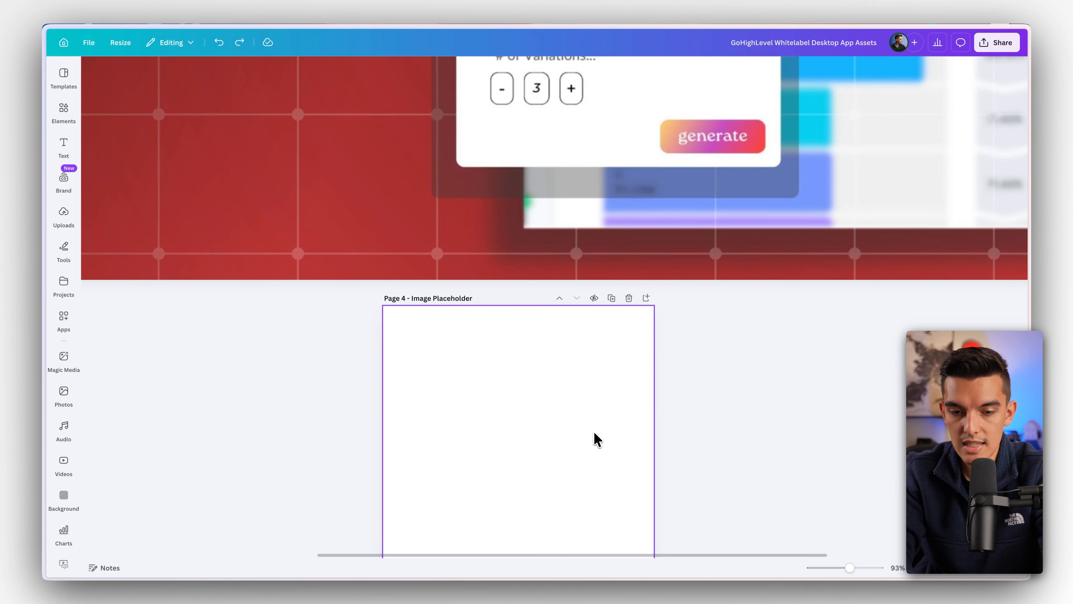
{"action": "scroll", "coordinate": [425, 310], "scroll_direction": "down", "scroll_amount": 4}
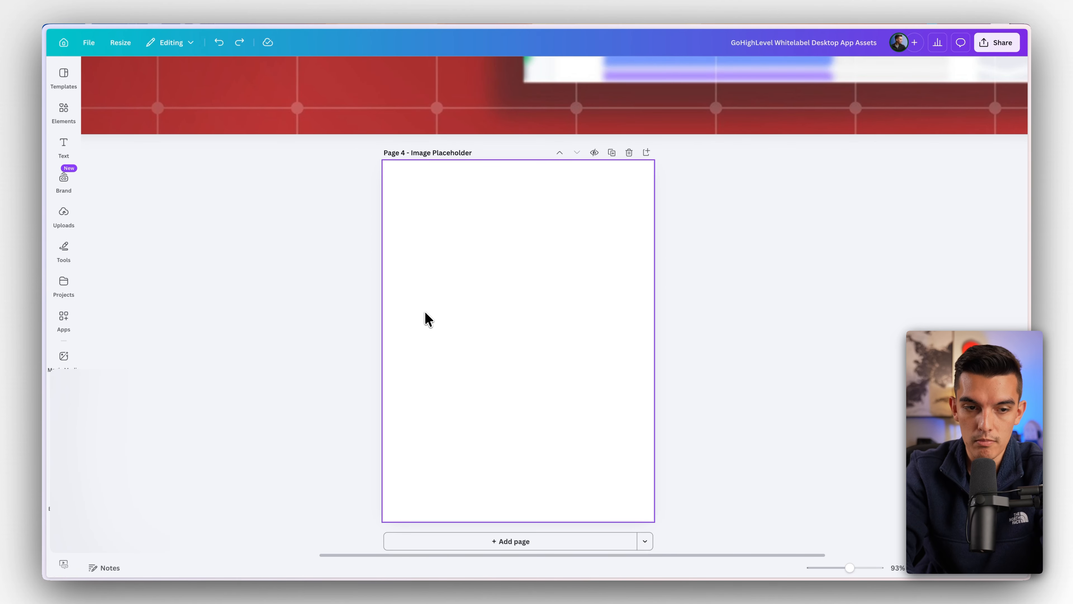
{"action": "mouse_move", "coordinate": [126, 191]}
{"action": "scroll", "coordinate": [126, 191], "scroll_direction": "up", "scroll_amount": 5}
{"action": "left_click", "coordinate": [109, 178]}
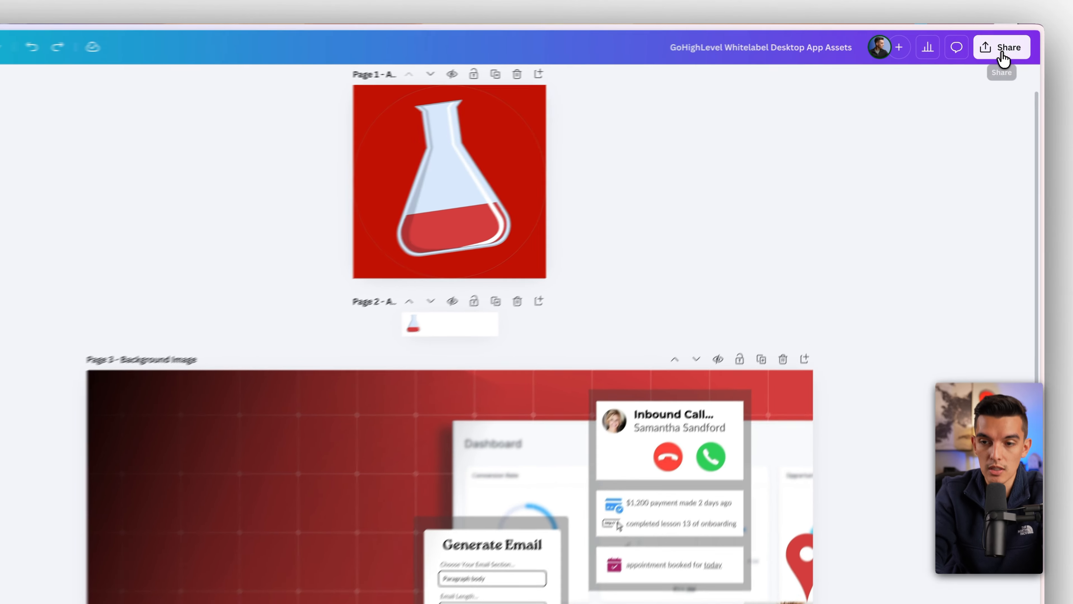
Step: Open the download options for the design and look through the available file types
{"action": "left_click", "coordinate": [998, 42]}
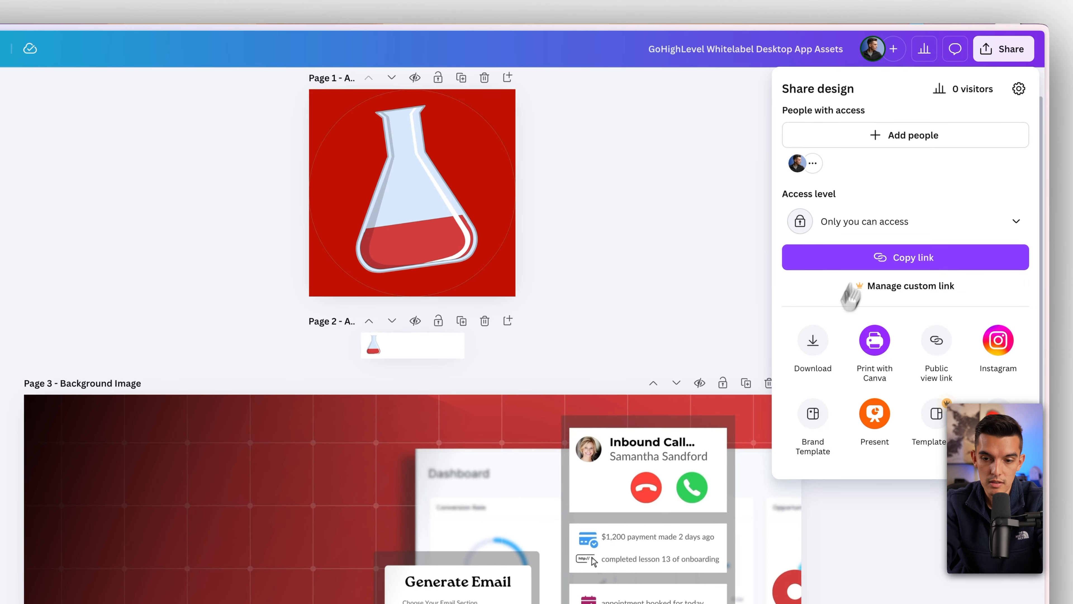
{"action": "left_click", "coordinate": [852, 262]}
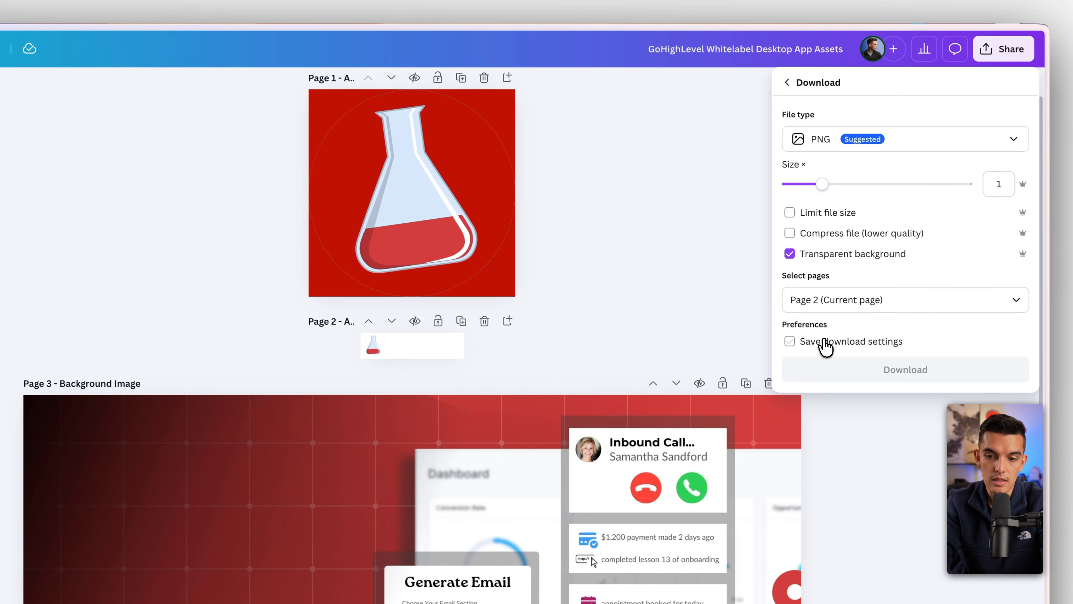
{"action": "left_click", "coordinate": [827, 138]}
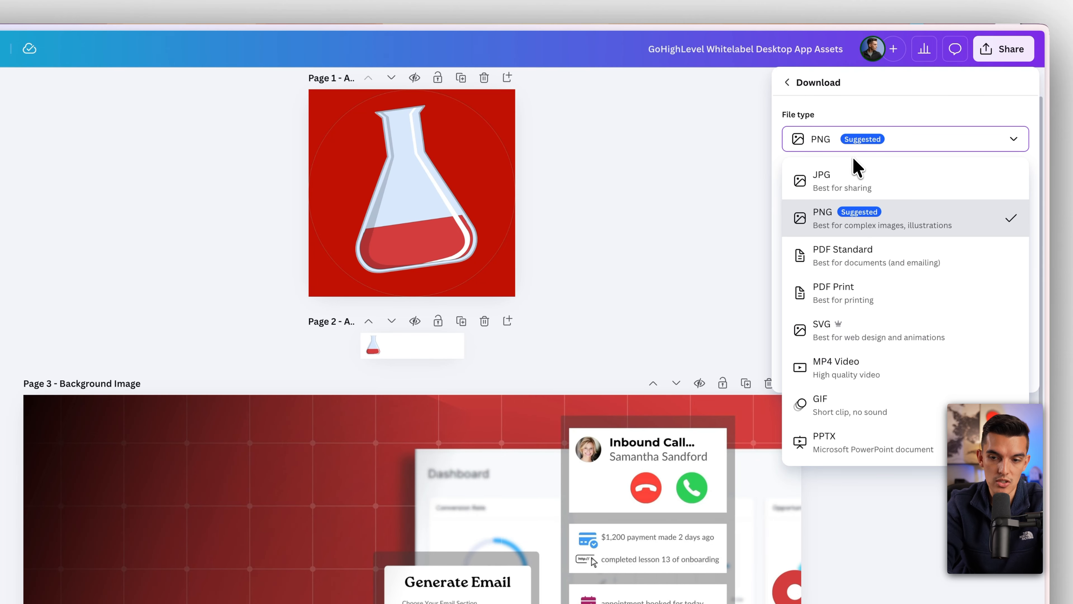
{"action": "left_click", "coordinate": [921, 117]}
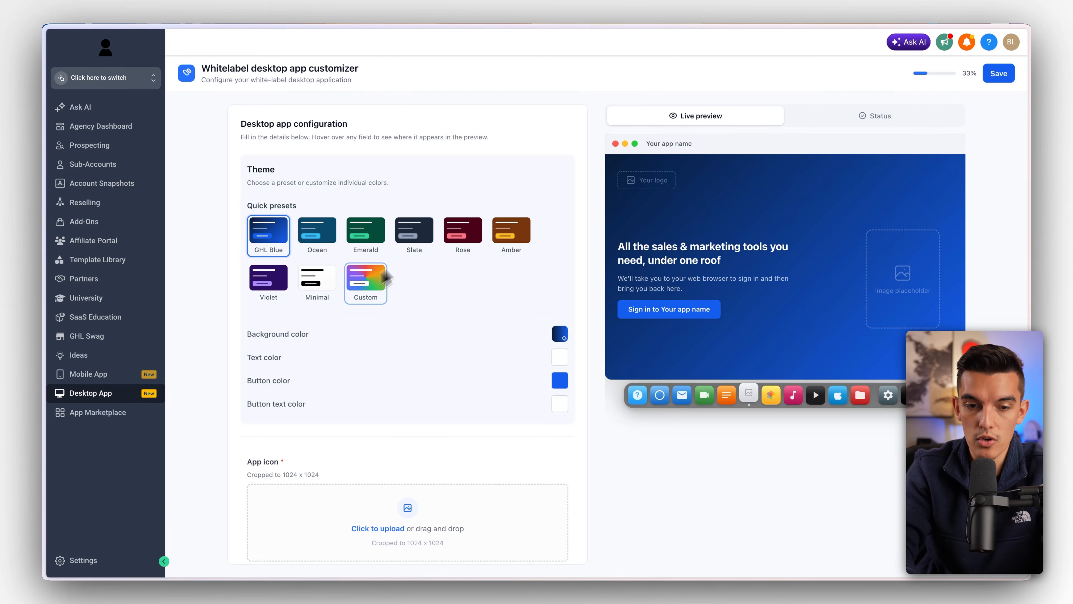
Step: Try the Rose, Slate and Emerald theme presets in GoHighLevel's whitelabel desktop app customizer
{"action": "left_click", "coordinate": [463, 231]}
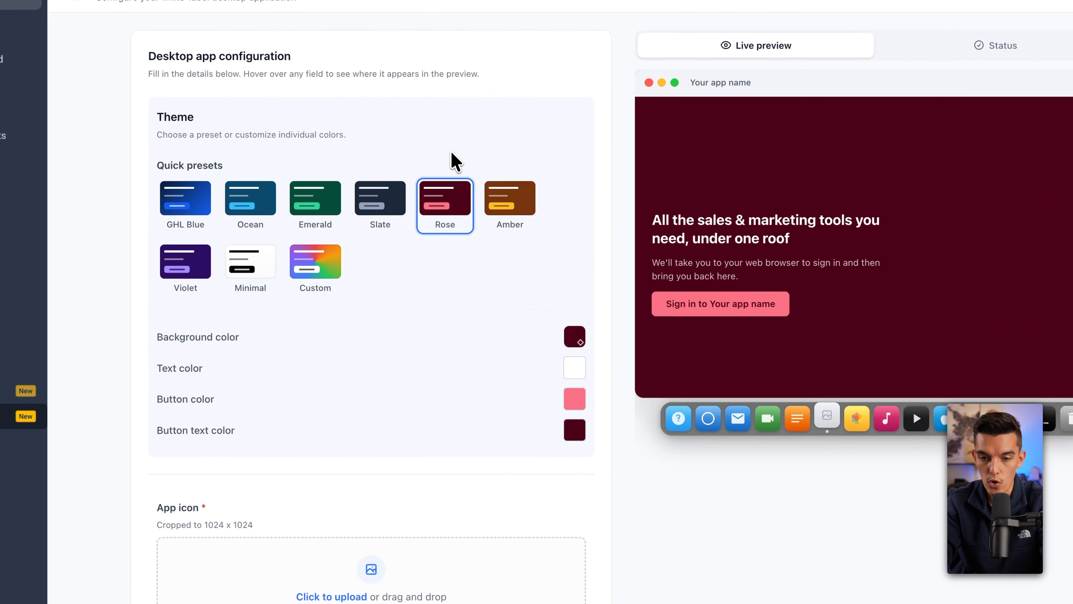
{"action": "left_click", "coordinate": [392, 197]}
{"action": "left_click", "coordinate": [313, 214]}
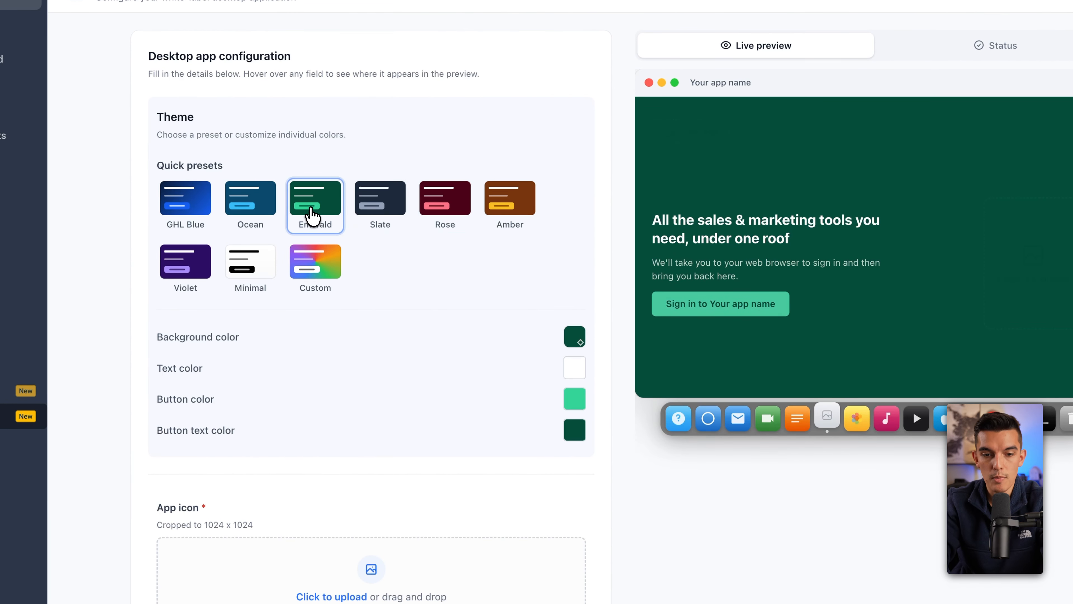
Step: Switch the theme to the Custom preset with the bright red #f01616 as its base color
{"action": "left_click", "coordinate": [327, 282]}
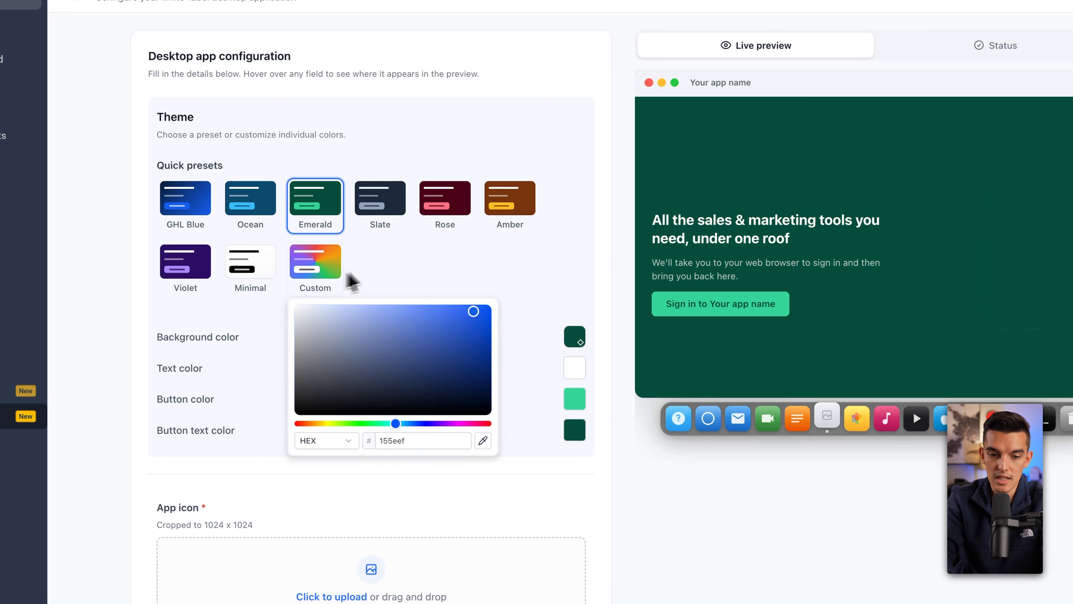
{"action": "left_click", "coordinate": [296, 424]}
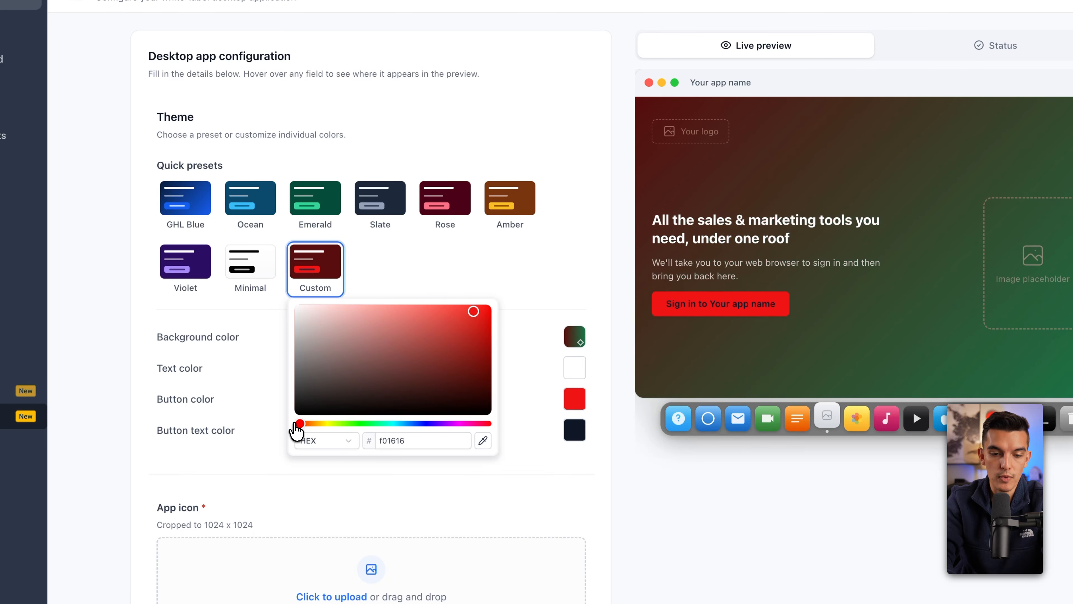
{"action": "left_click", "coordinate": [436, 297]}
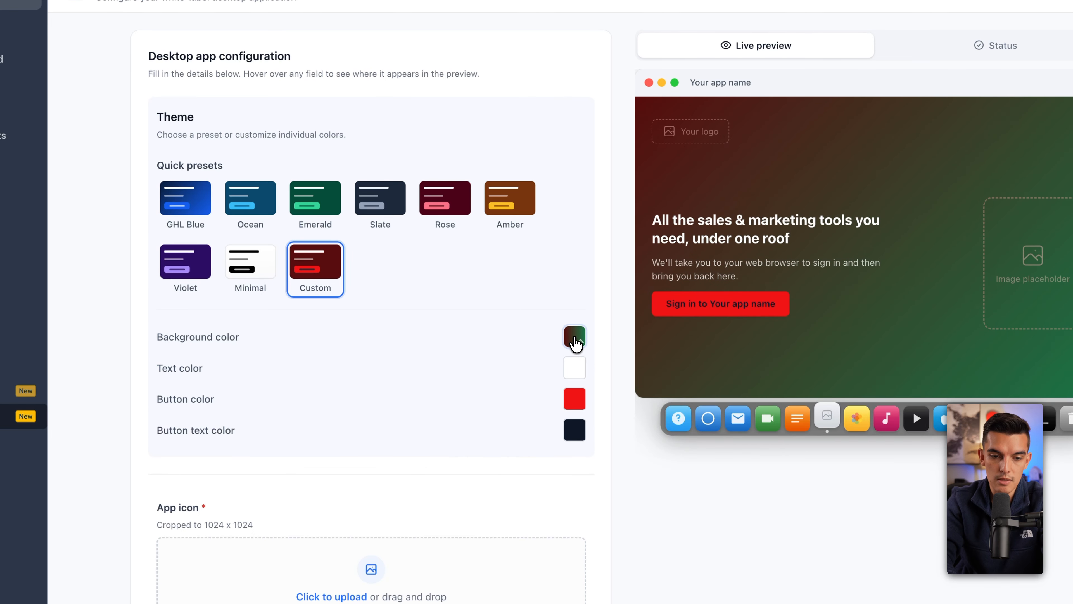
Step: Change the custom theme's background color from a gradient to a solid neutral grey near #6e6e6e
{"action": "left_click", "coordinate": [575, 337]}
{"action": "left_click", "coordinate": [633, 376]}
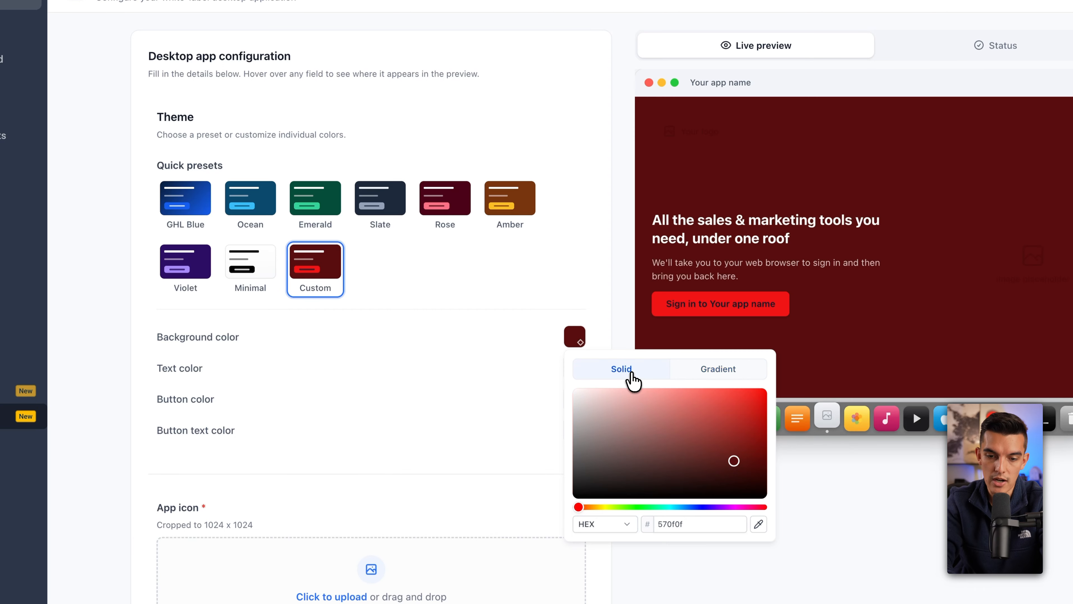
{"action": "left_click_drag", "start_coordinate": [651, 419], "coordinate": [579, 454]}
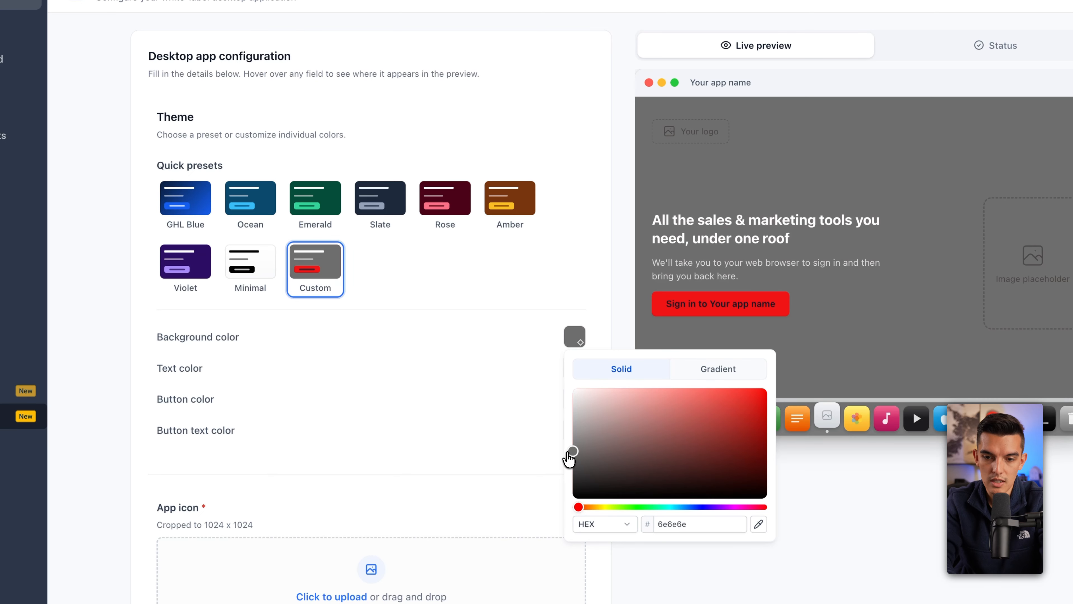
{"action": "left_click", "coordinate": [421, 293]}
Step: Set the button color to dark red #a60303 and the button text color to light grey #ebebeb
{"action": "left_click", "coordinate": [575, 399]}
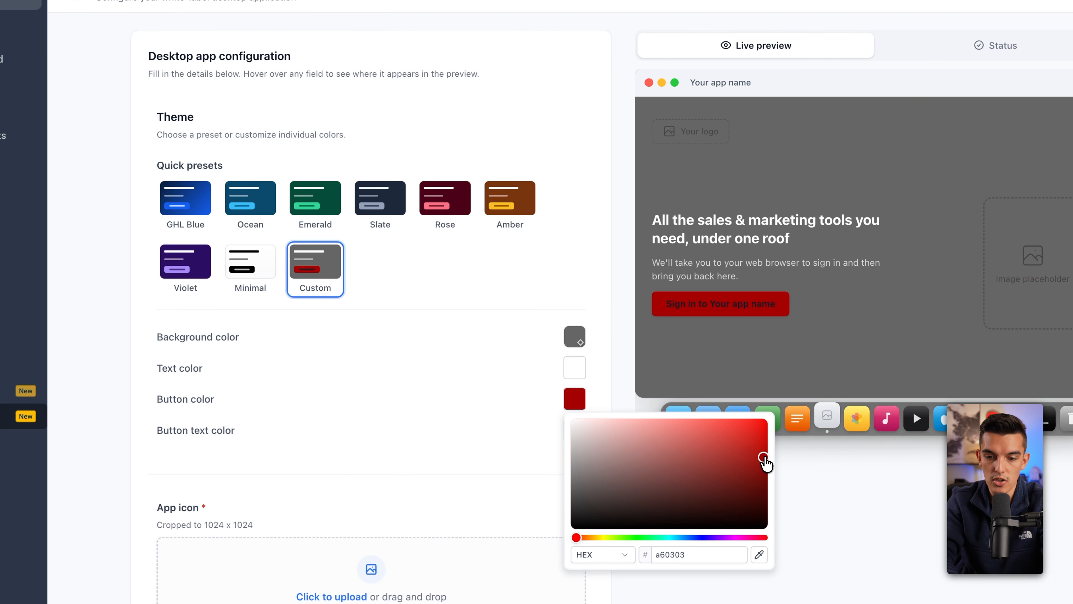
{"action": "left_click", "coordinate": [570, 371]}
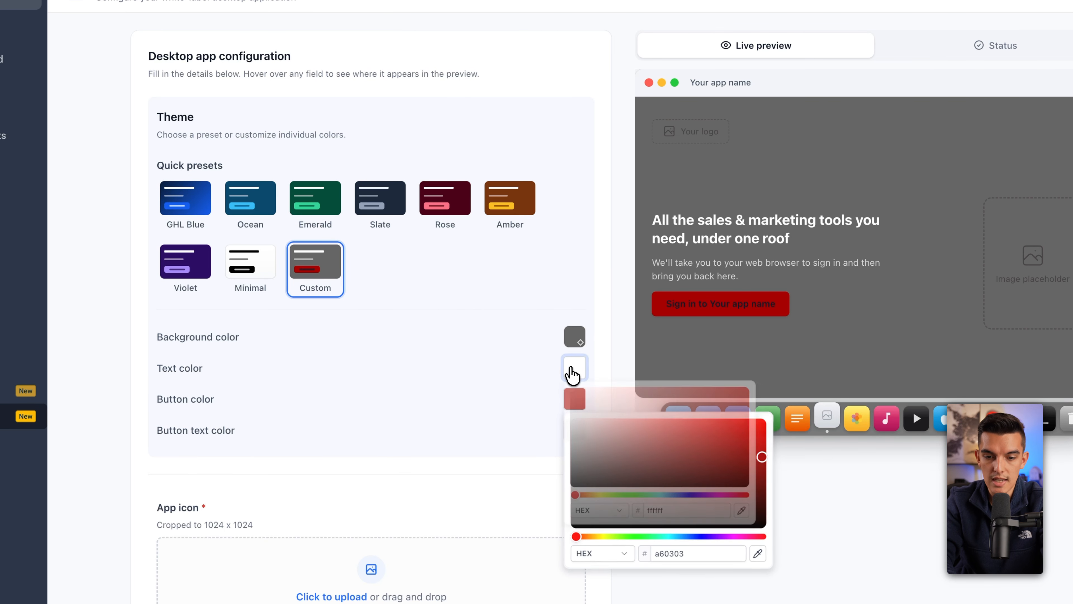
{"action": "scroll", "coordinate": [489, 338], "scroll_direction": "down", "scroll_amount": 3}
{"action": "left_click", "coordinate": [489, 339]}
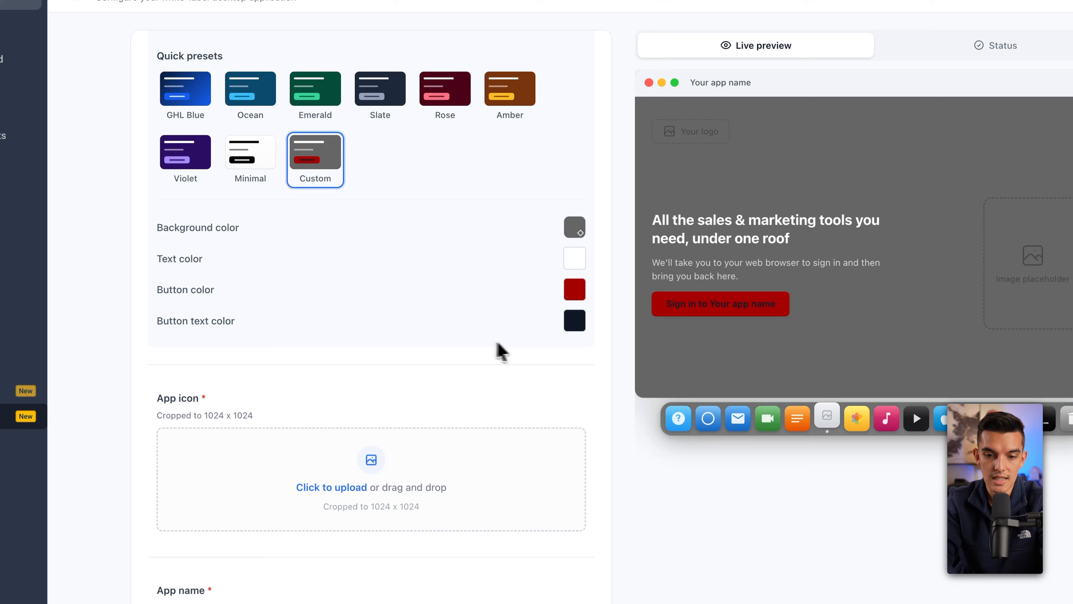
{"action": "left_click", "coordinate": [574, 322]}
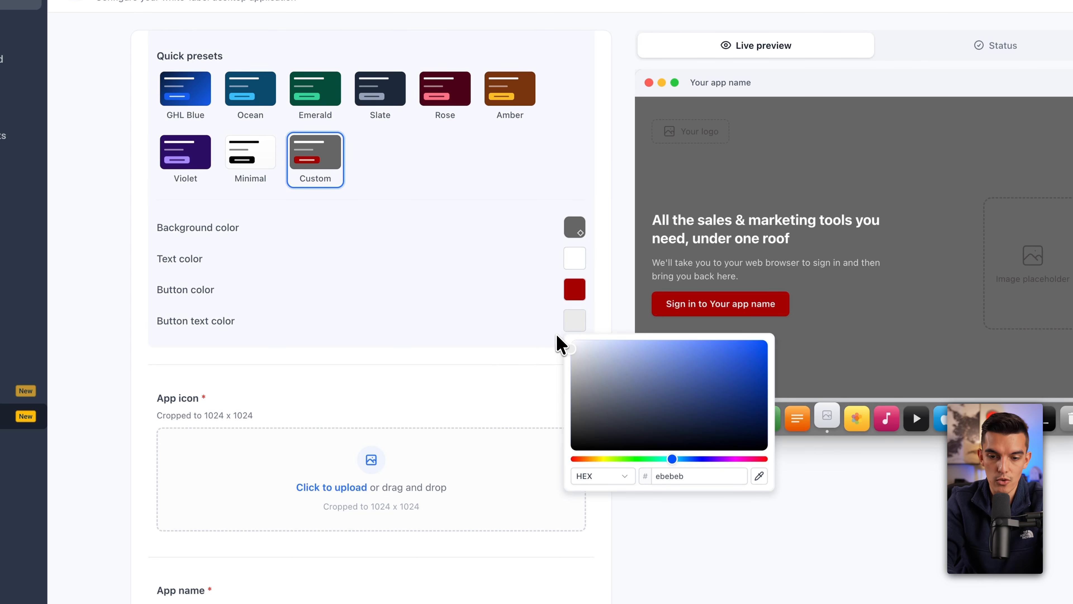
{"action": "left_click", "coordinate": [134, 375]}
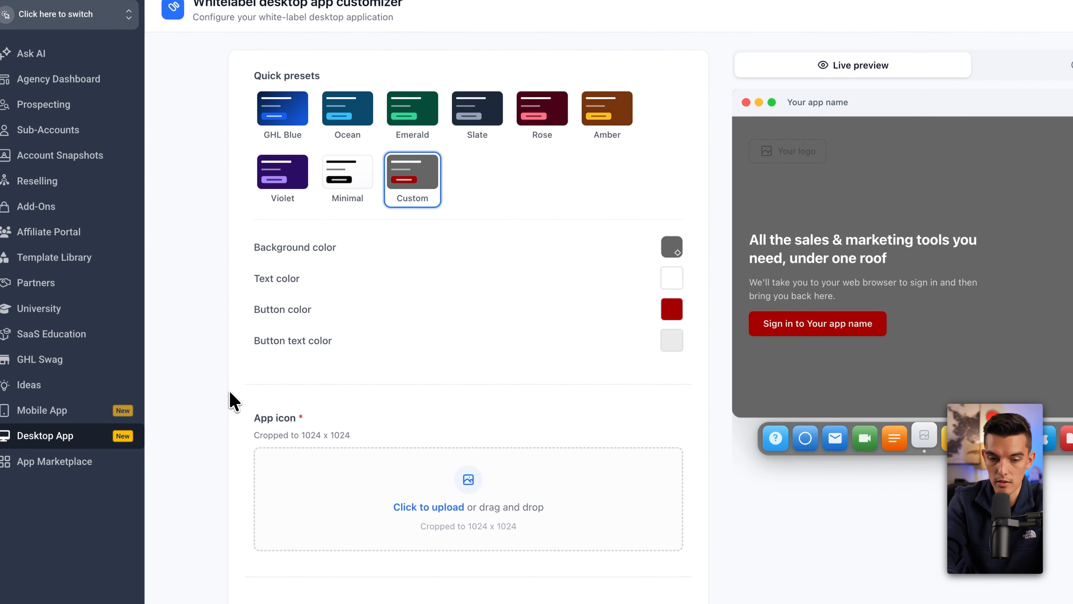
Step: Upload the red flask image as the app icon and apply its square 1024 x 1024 crop
{"action": "scroll", "coordinate": [416, 384], "scroll_direction": "down", "scroll_amount": 3}
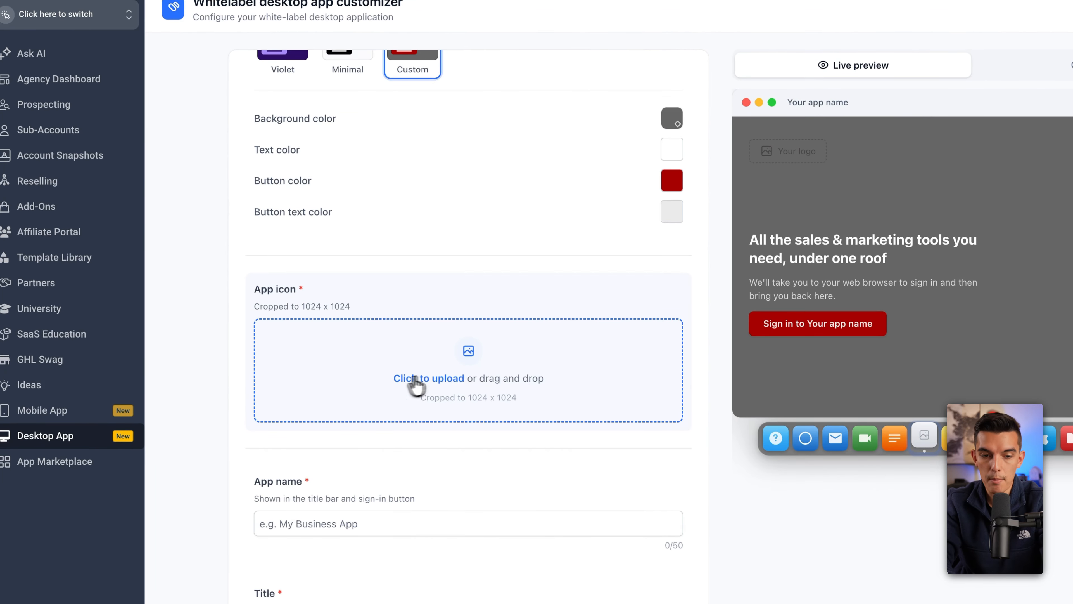
{"action": "left_click", "coordinate": [444, 376]}
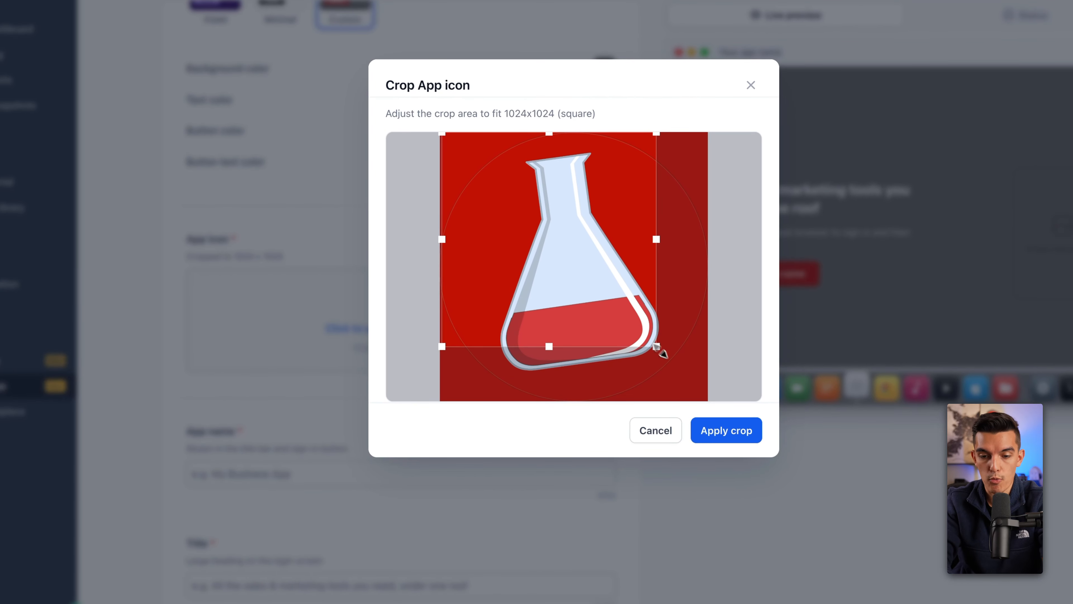
{"action": "left_click", "coordinate": [739, 435]}
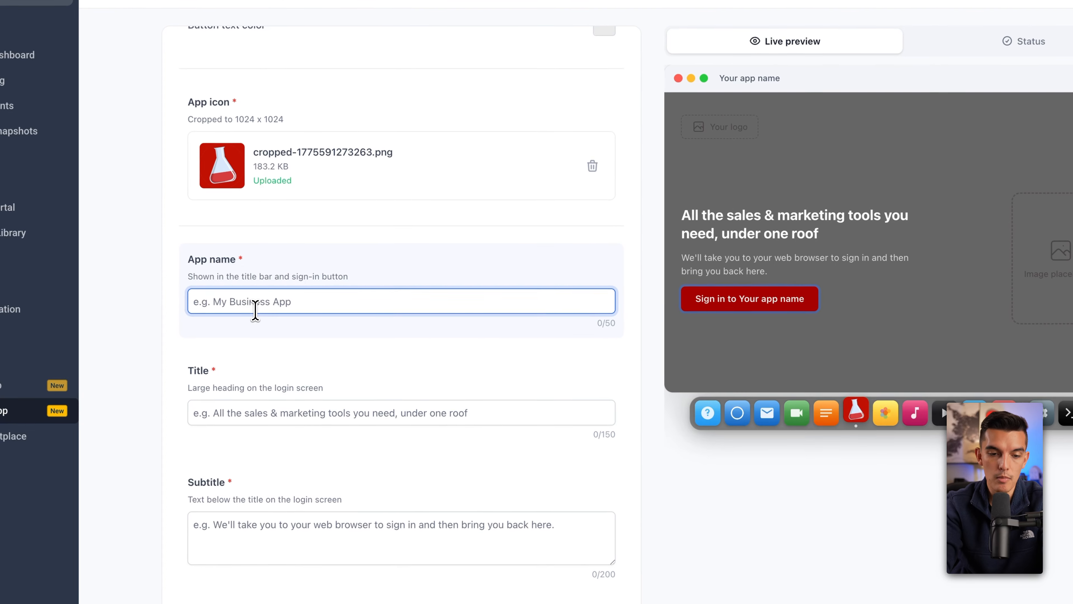
Step: Enter eGrowthLab as the app name
{"action": "type", "text": "eGrowthL"}
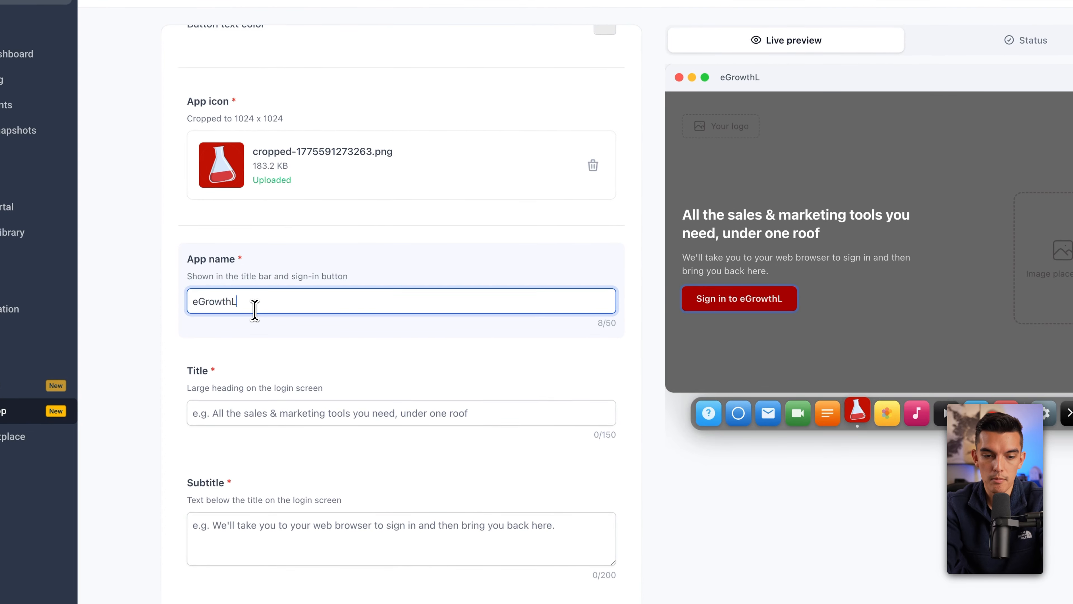
{"action": "type", "text": "ab"}
{"action": "key", "text": "Tab"}
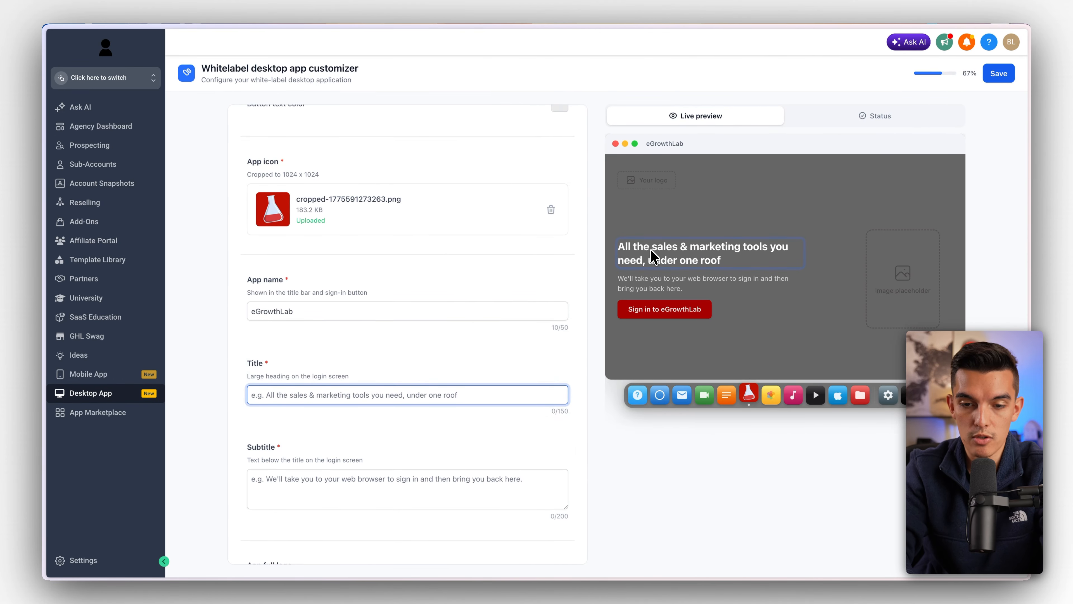
Step: Set the login screen's title to Test and its subtitle to Test 2
{"action": "type", "text": "Test"}
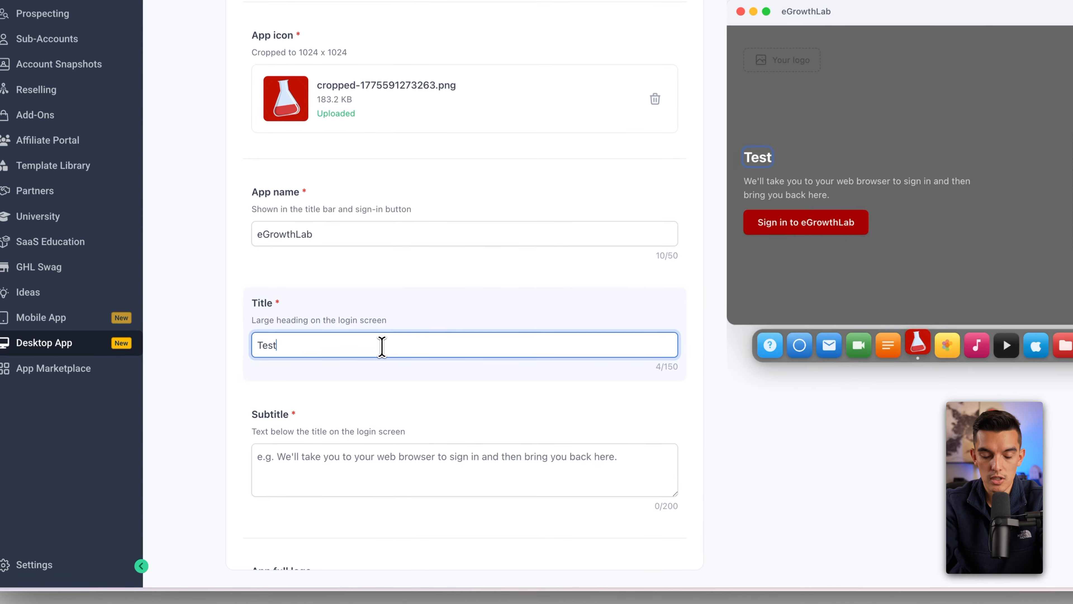
{"action": "left_click", "coordinate": [309, 490]}
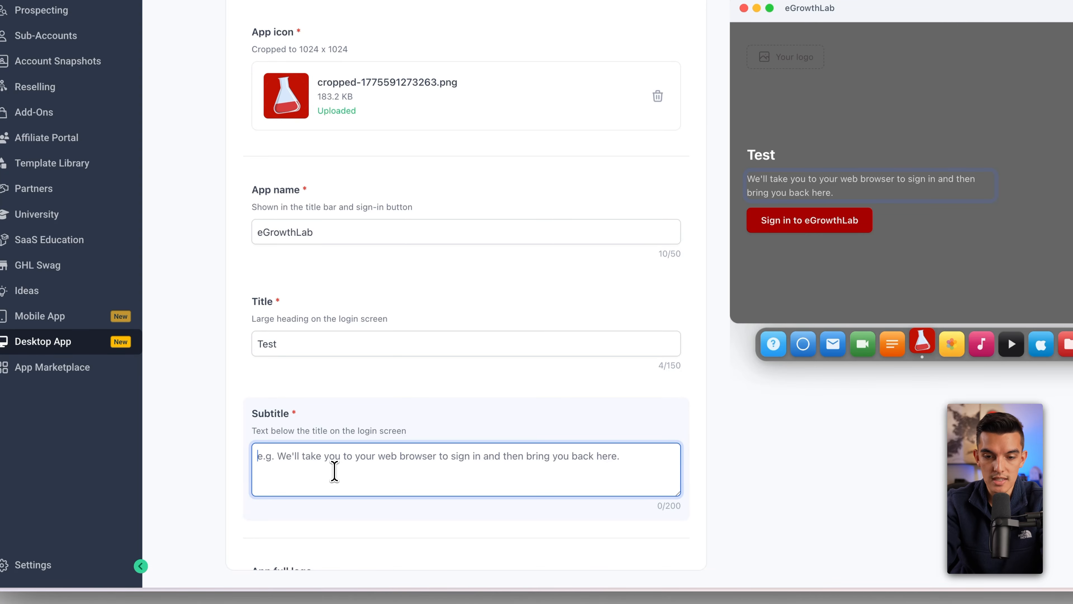
{"action": "type", "text": "Test 2"}
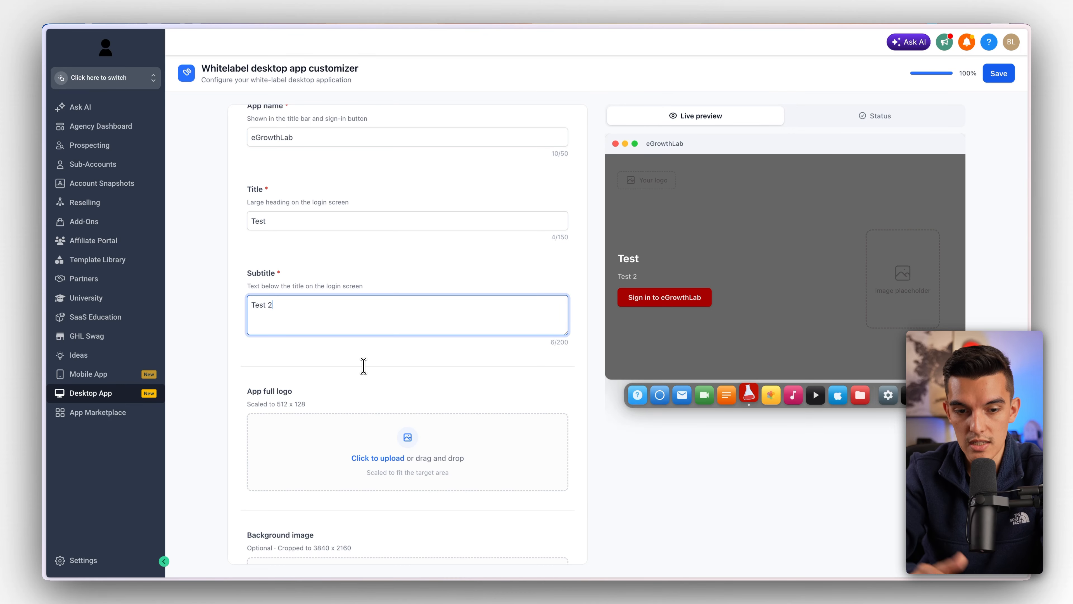
Step: Upload EGL Welcome Email Header.png as the app full logo
{"action": "scroll", "coordinate": [363, 366], "scroll_direction": "down", "scroll_amount": 3}
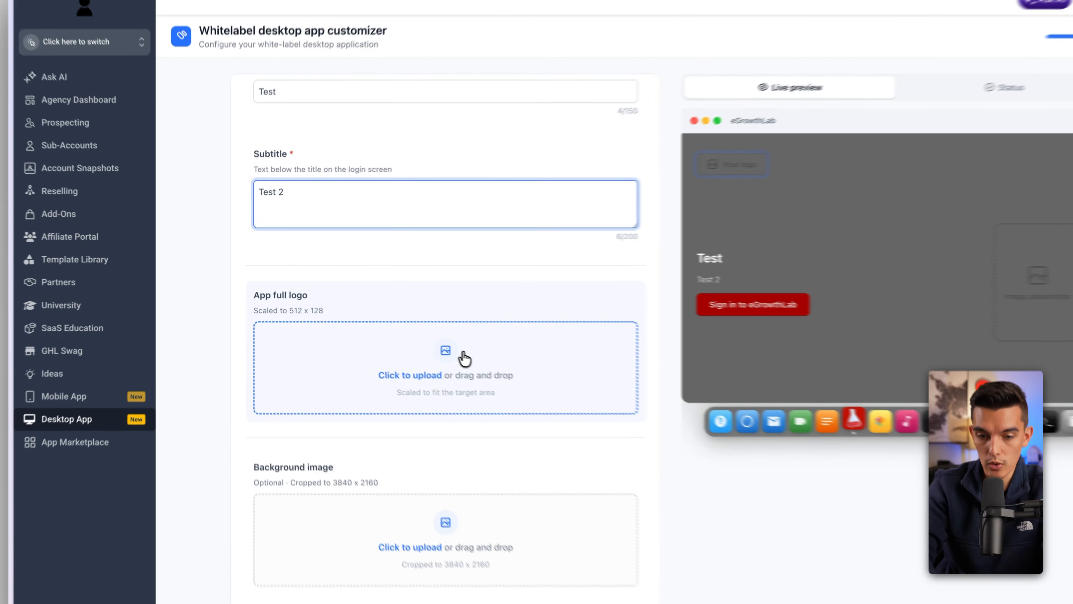
{"action": "left_click", "coordinate": [418, 343]}
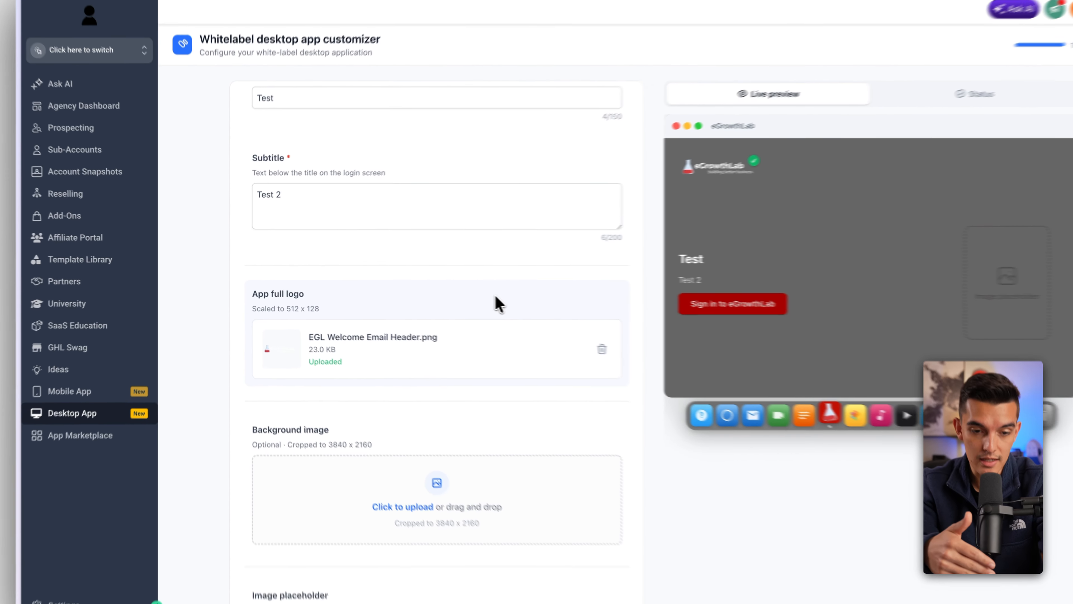
Step: Upload the red dashboard graphic as the background image with its crop widened toward the lower right, and save the configuration
{"action": "scroll", "coordinate": [495, 297], "scroll_direction": "down", "scroll_amount": 3}
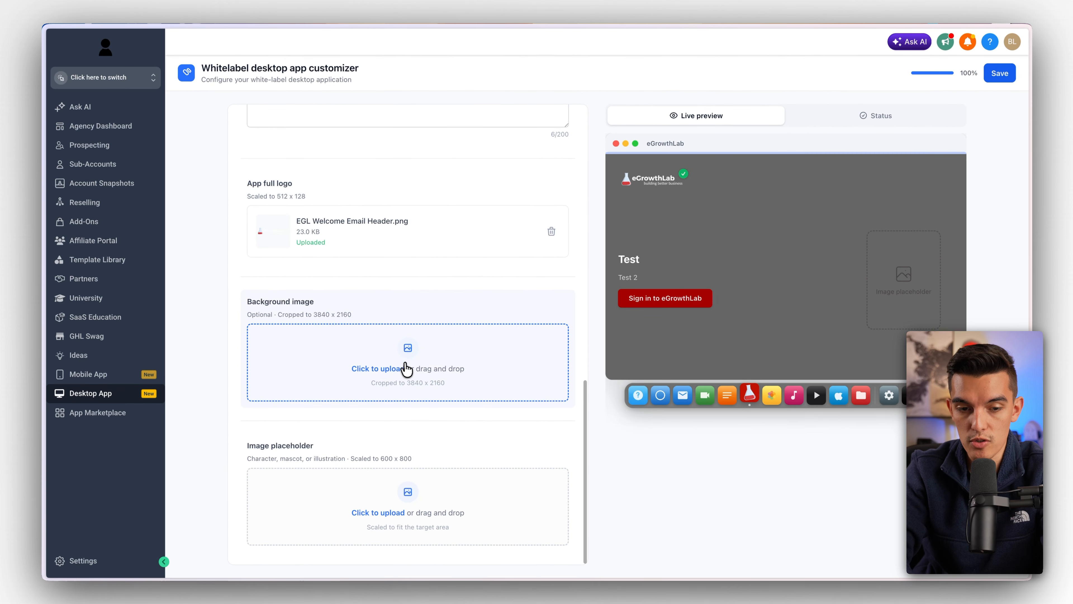
{"action": "left_click", "coordinate": [418, 385]}
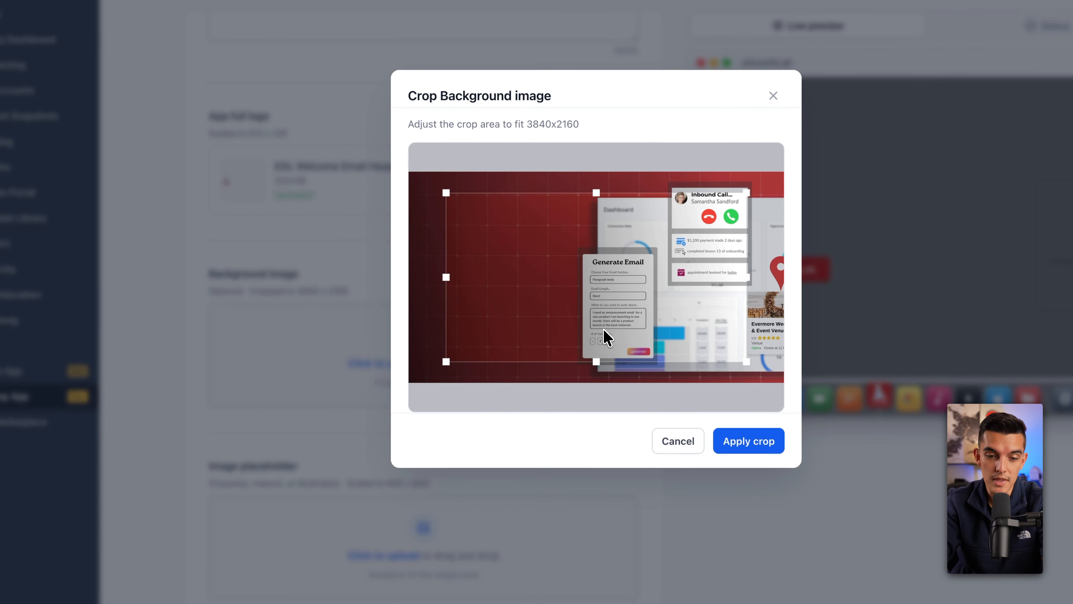
{"action": "left_click_drag", "start_coordinate": [706, 340], "coordinate": [777, 377]}
{"action": "left_click", "coordinate": [763, 439]}
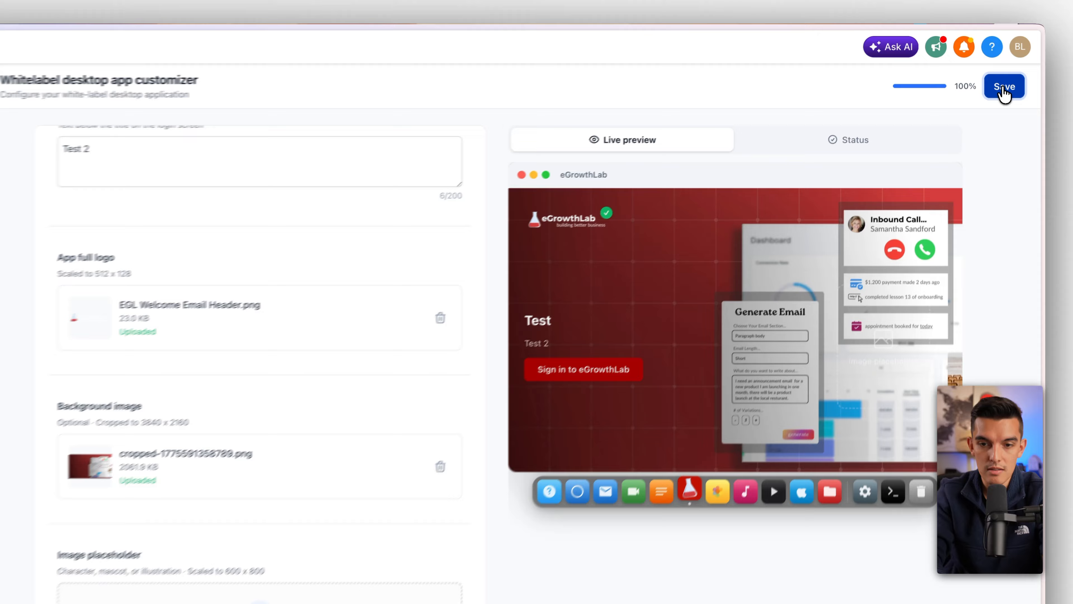
{"action": "left_click", "coordinate": [998, 78]}
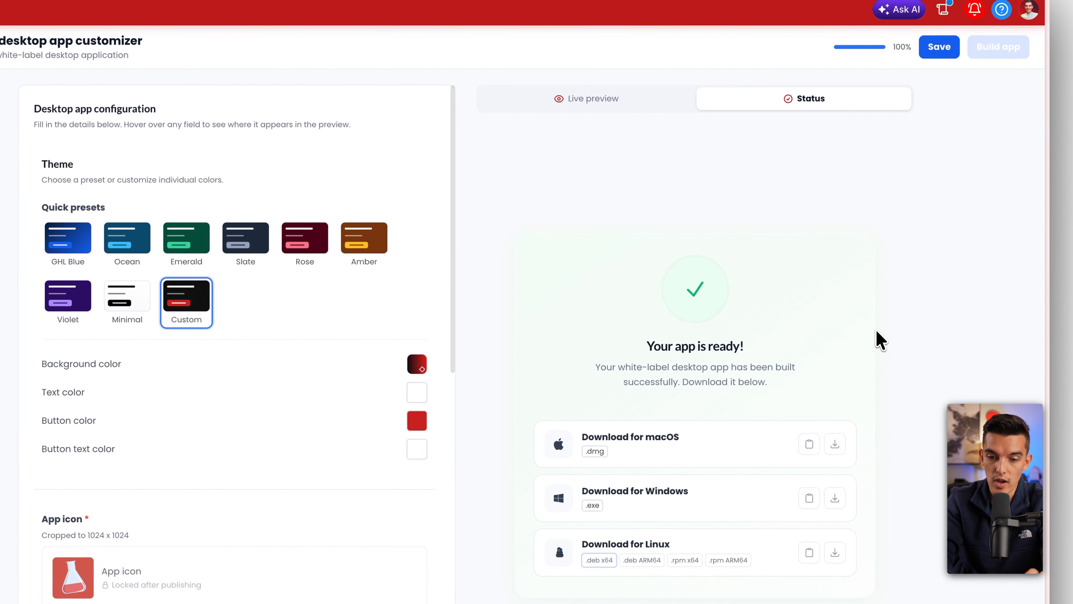
Step: Download the macOS .dmg build of the finished desktop app
{"action": "scroll", "coordinate": [857, 342], "scroll_direction": "down", "scroll_amount": 5}
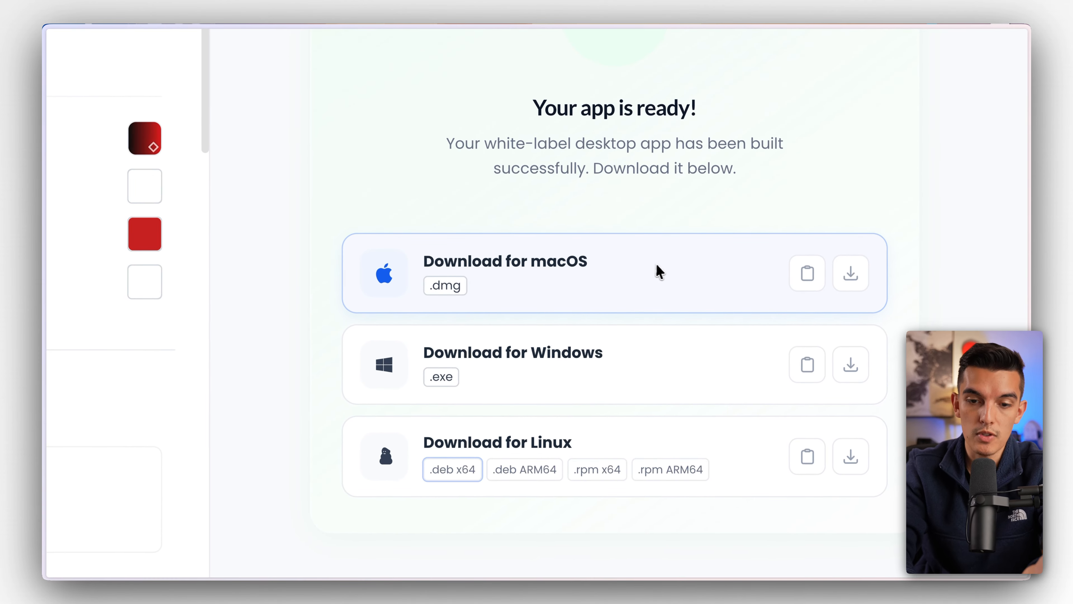
{"action": "left_click", "coordinate": [808, 281]}
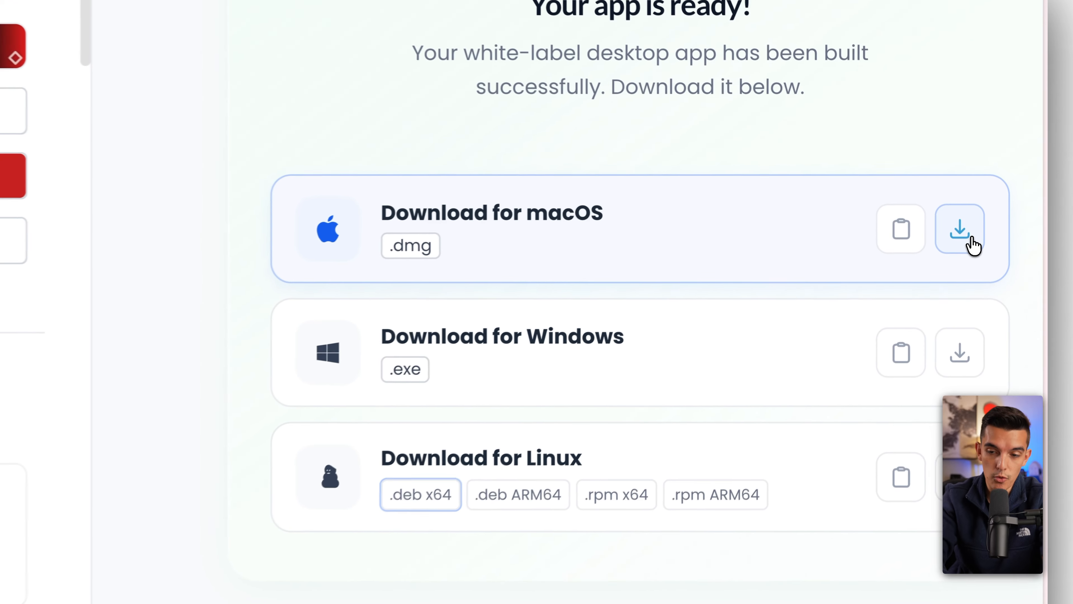
{"action": "left_click", "coordinate": [972, 244]}
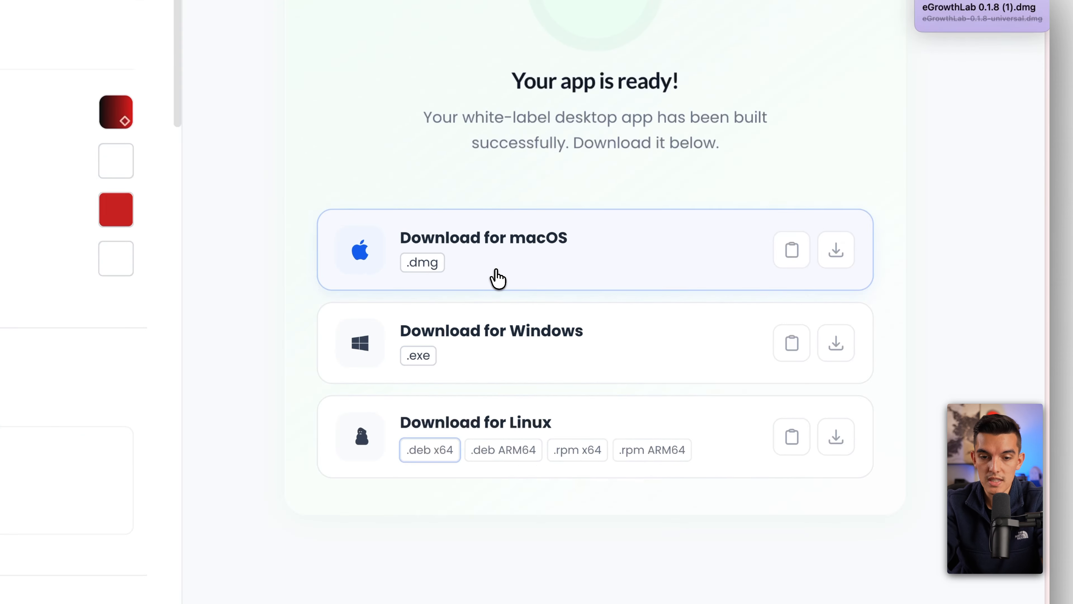